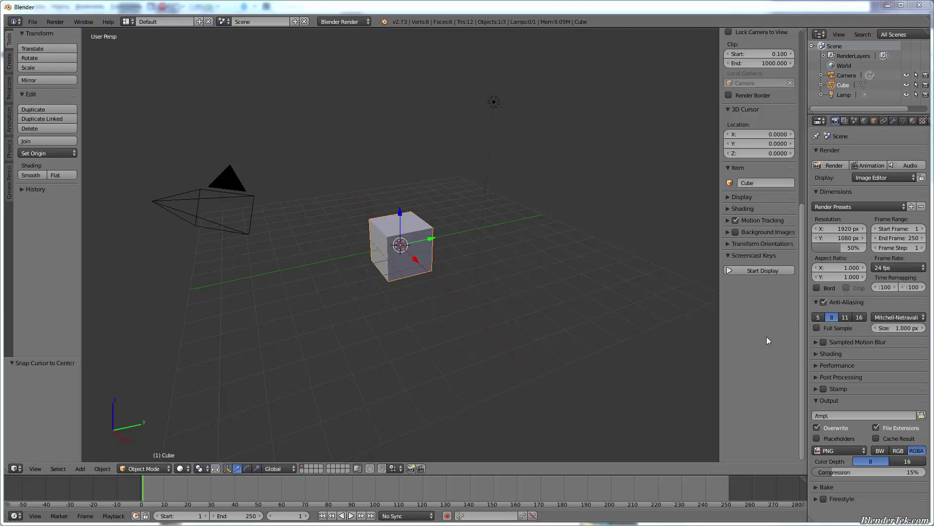
# - Hide the camera and lamp from the viewport and delete the default cube
pyautogui.scroll(12, 779, 209)
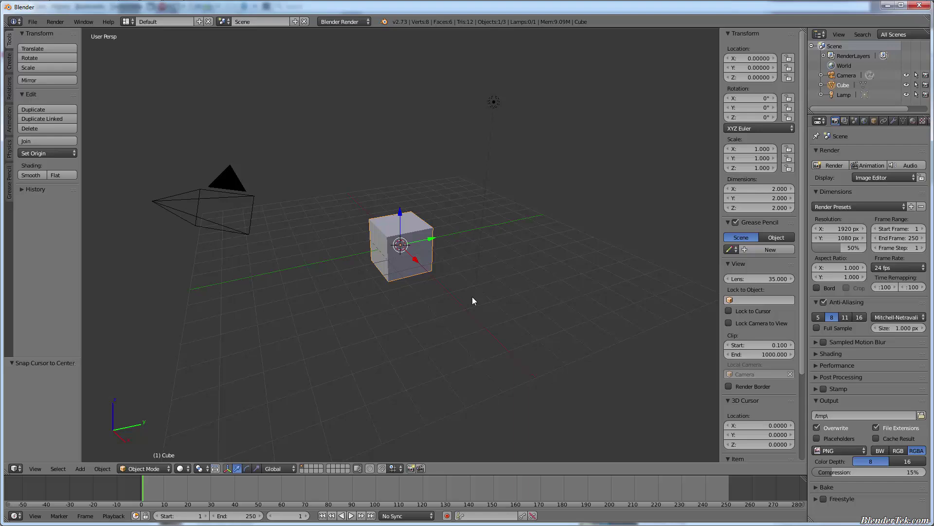
pyautogui.click(907, 74)
pyautogui.click(906, 94)
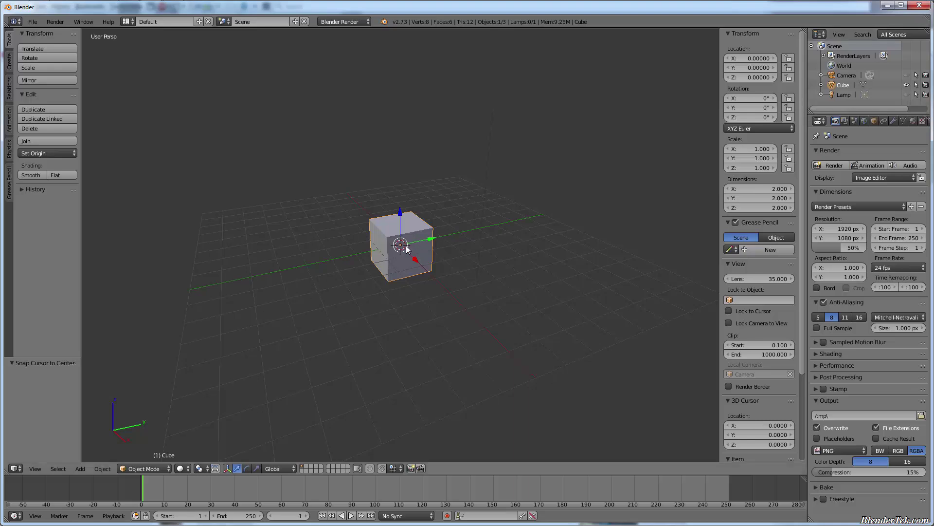
pyautogui.press('x')
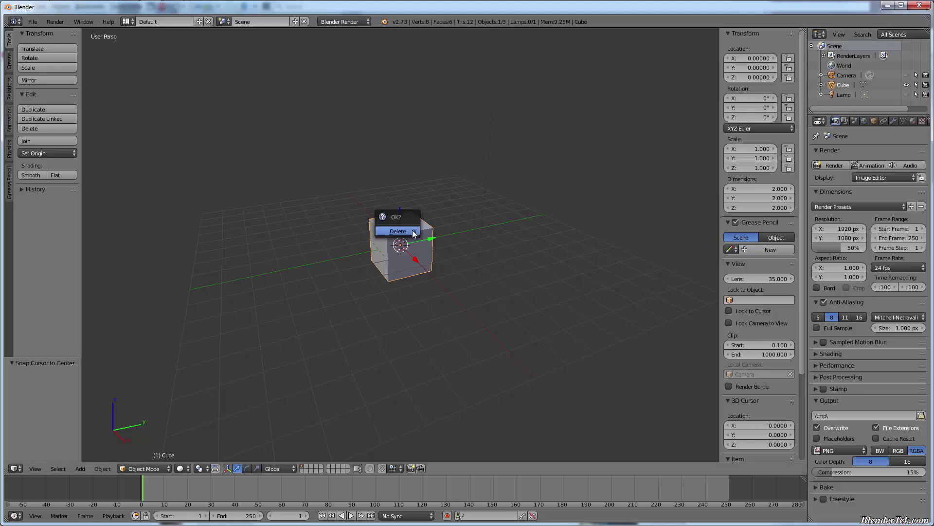
pyautogui.click(398, 232)
# - Add a mesh plane at the origin and view it from the top (Numpad 7)
pyautogui.hotkey('shift', 'a')
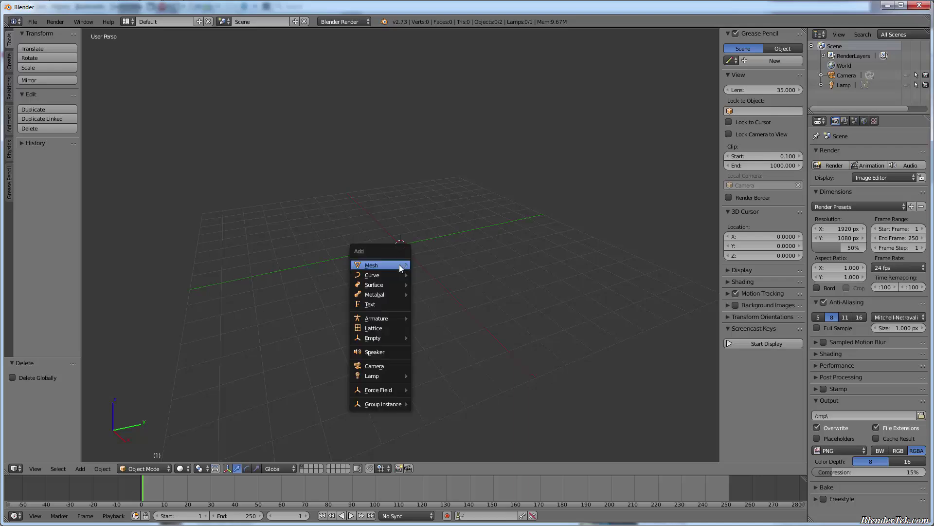
pyautogui.moveTo(400, 267)
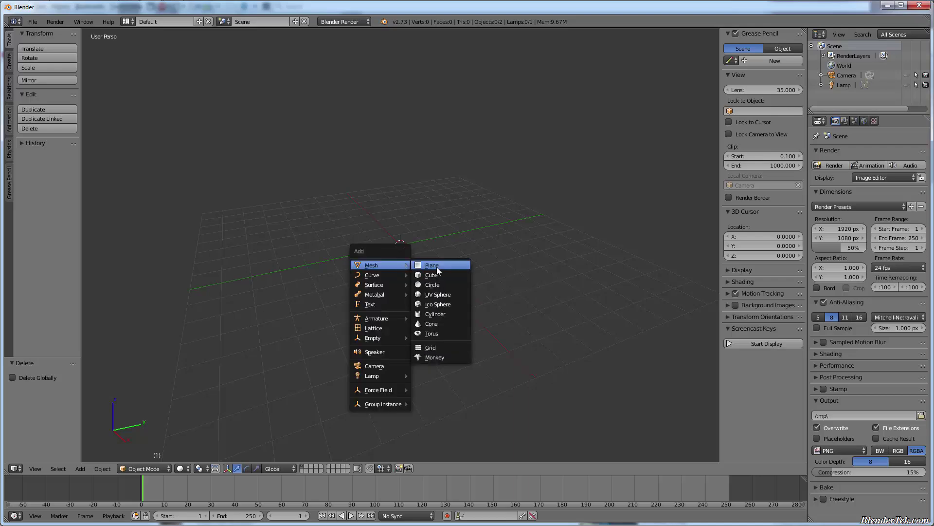
pyautogui.click(437, 266)
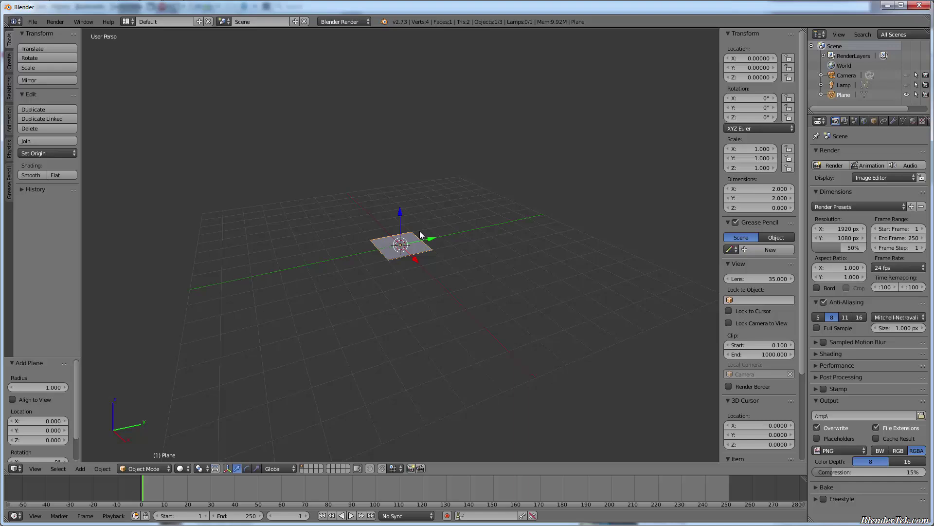
pyautogui.press('KP_7')
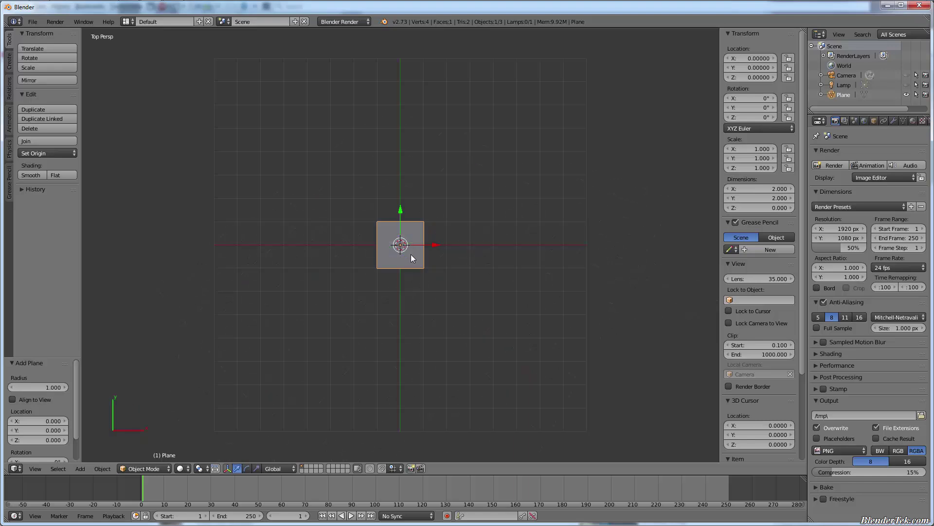
# - Scale the plane along X to 1.512, making it 3.024 by 2 units
pyautogui.scroll(10, 411, 252)
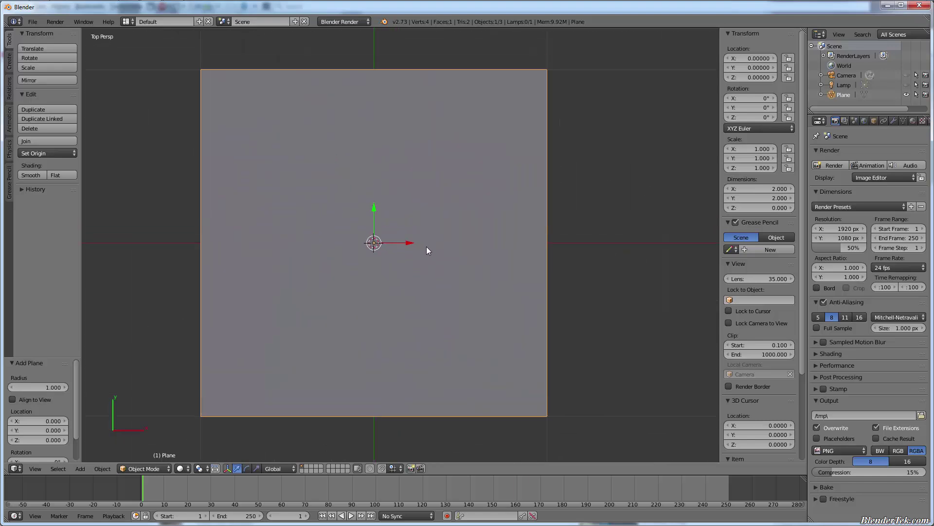
pyautogui.keyDown('shift'); pyautogui.moveTo(426, 246); pyautogui.dragTo(460, 247, button='middle'); pyautogui.keyUp('shift')
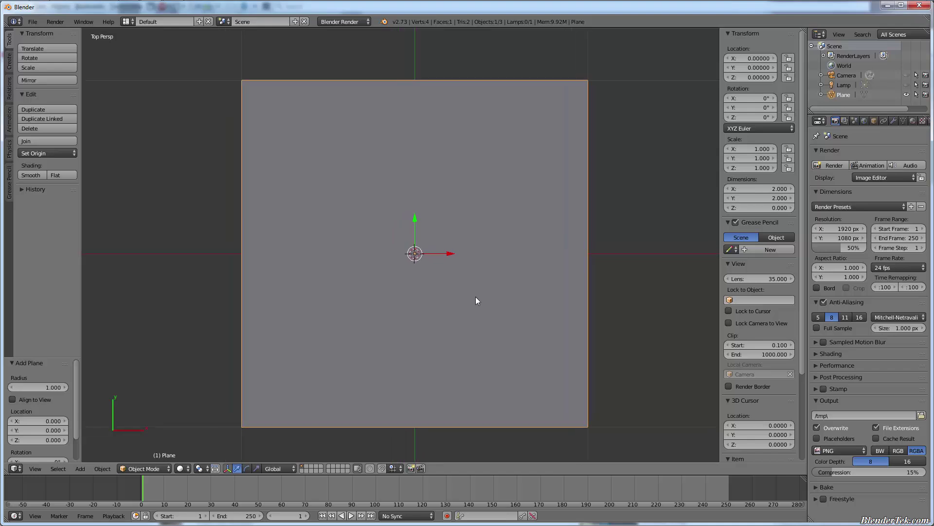
pyautogui.press('s')
pyautogui.press('x')
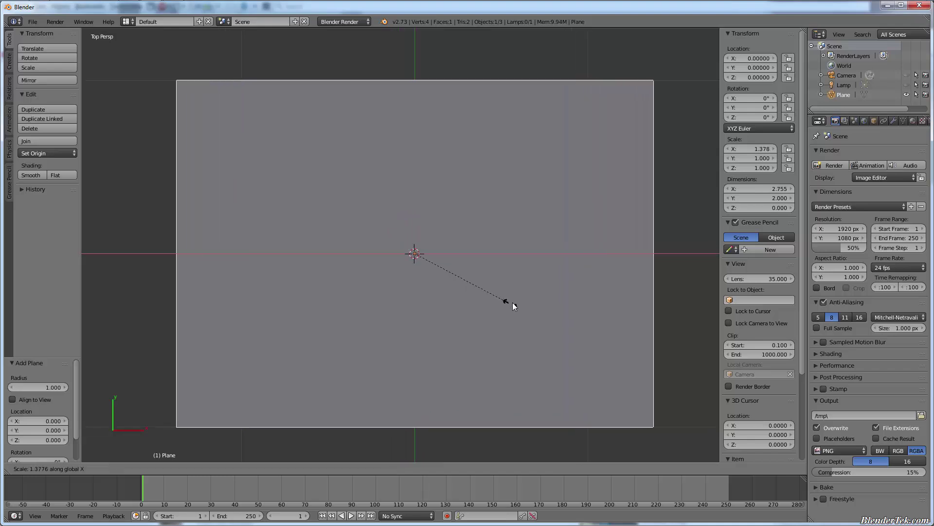
pyautogui.click(524, 302)
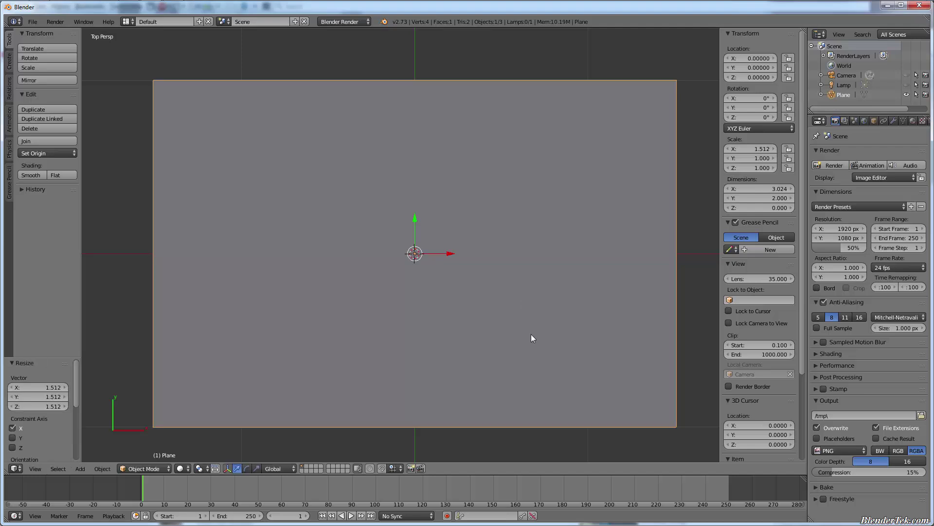
pyautogui.scroll(1, 528, 326)
pyautogui.scroll(-1, 521, 310)
pyautogui.scroll(1, 521, 310)
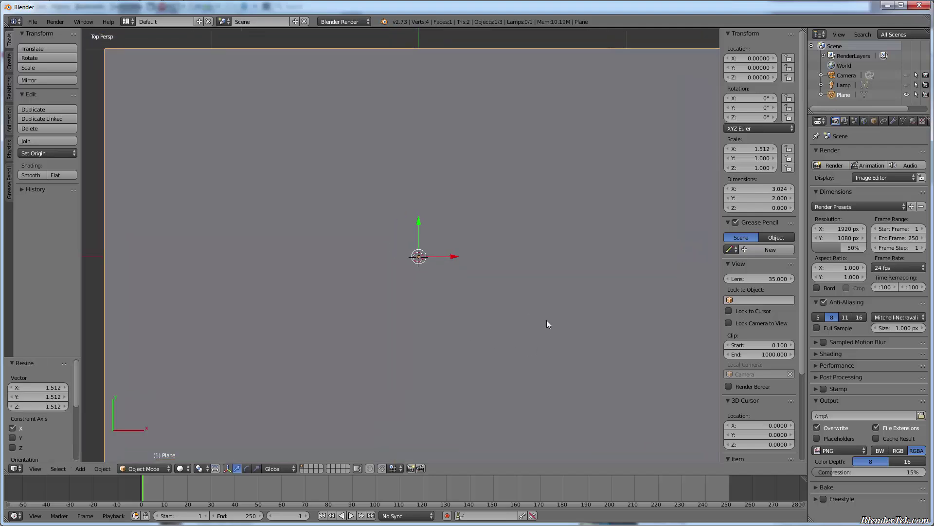
pyautogui.keyDown('shift'); pyautogui.moveTo(547, 320); pyautogui.dragTo(527, 318, button='middle'); pyautogui.keyUp('shift')
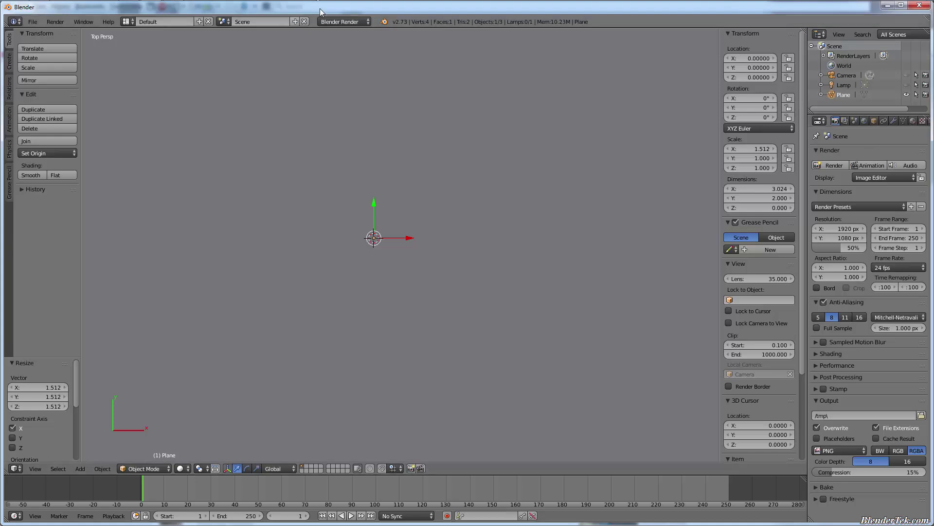
pyautogui.click(331, 21)
# - Switch the render engine to Cycles Render and give the plane new Material.001
pyautogui.click(344, 55)
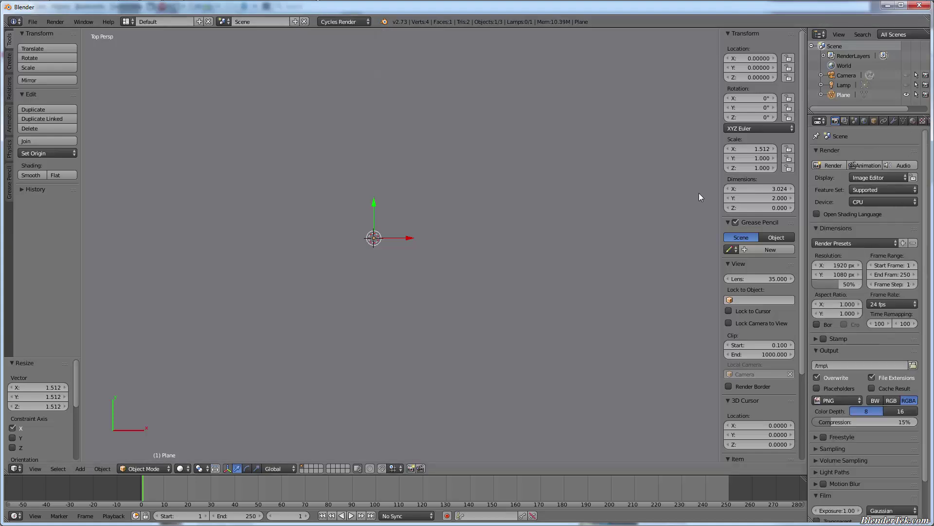
pyautogui.click(913, 121)
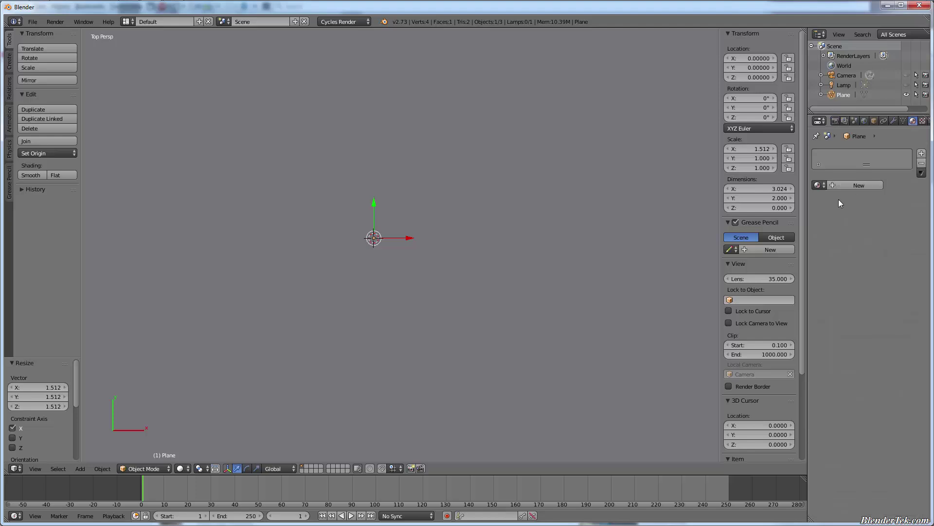
pyautogui.click(820, 185)
pyautogui.click(850, 185)
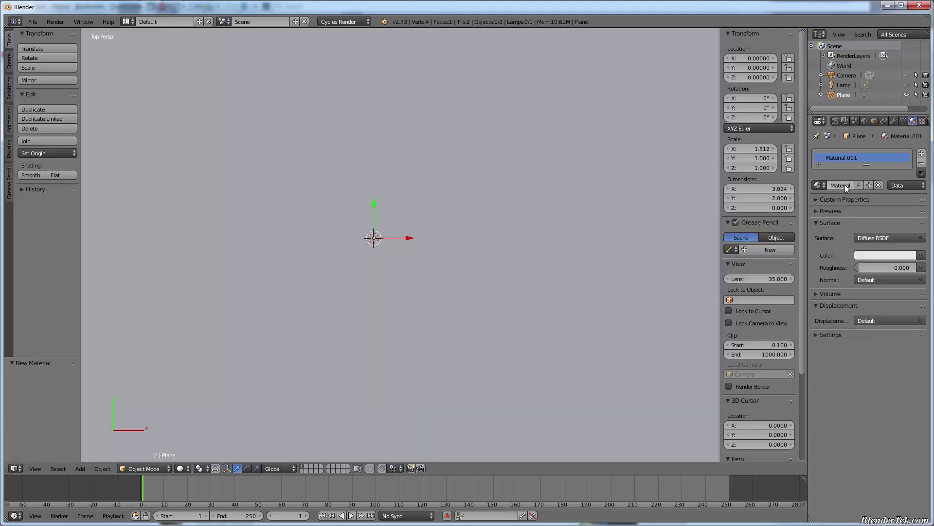
# - Copy the material's white surface colour into its Viewport Color
pyautogui.click(863, 253)
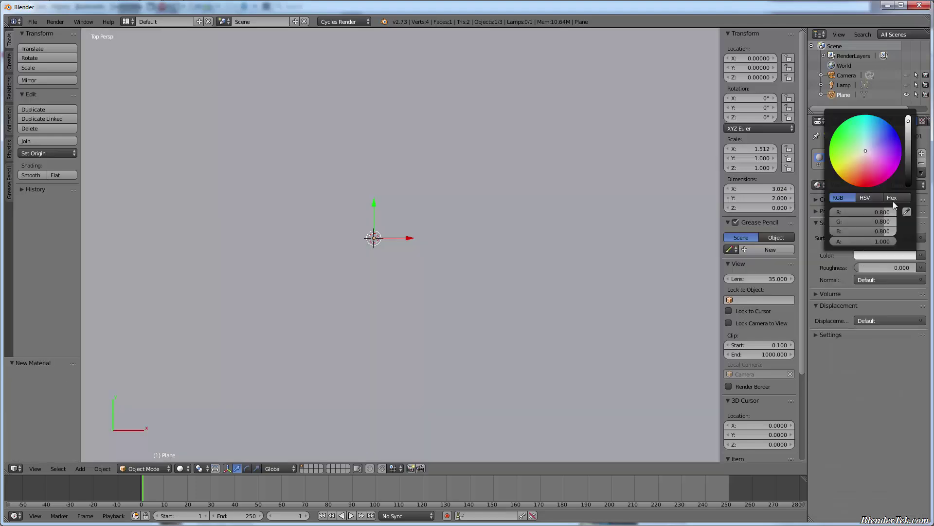
pyautogui.click(824, 335)
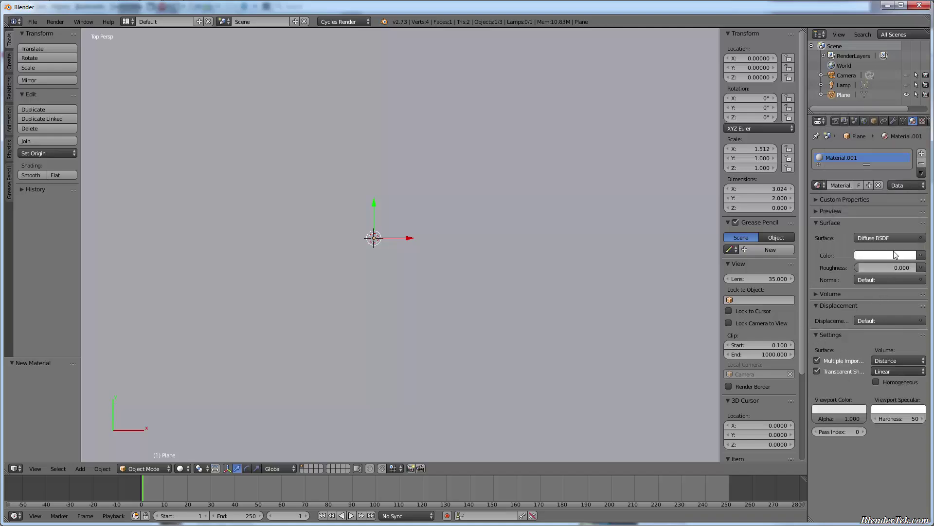
pyautogui.moveTo(891, 255); pyautogui.dragTo(839, 408)
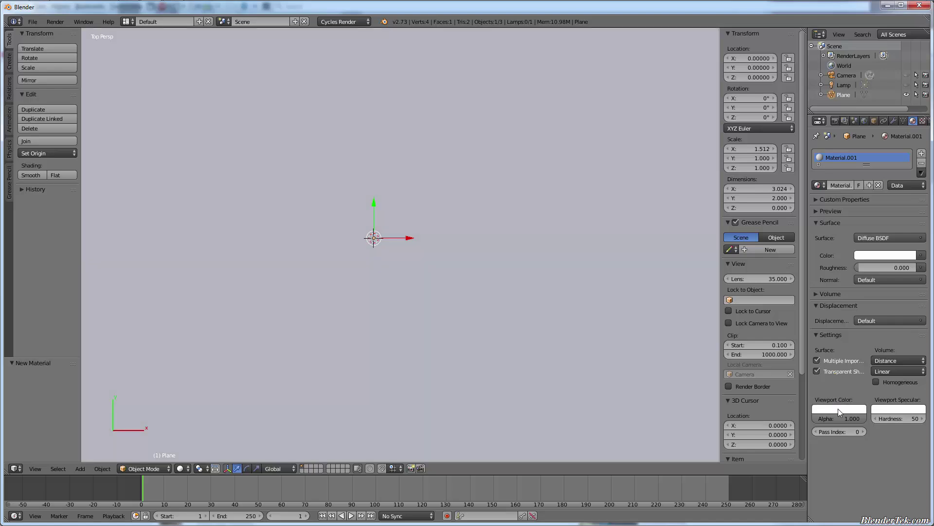
pyautogui.click(180, 469)
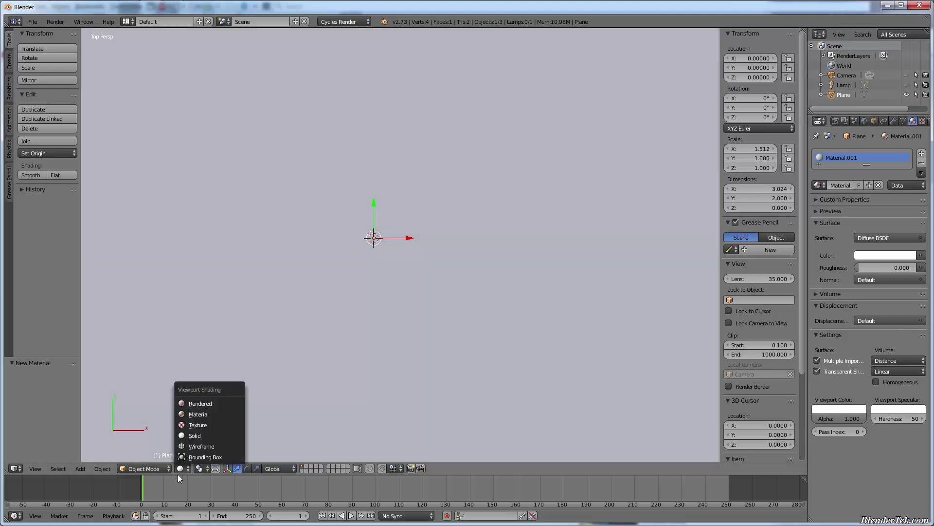
# - Show the plane in Material shading, hide the sidebar and turn off the manipulator arrows
pyautogui.click(221, 413)
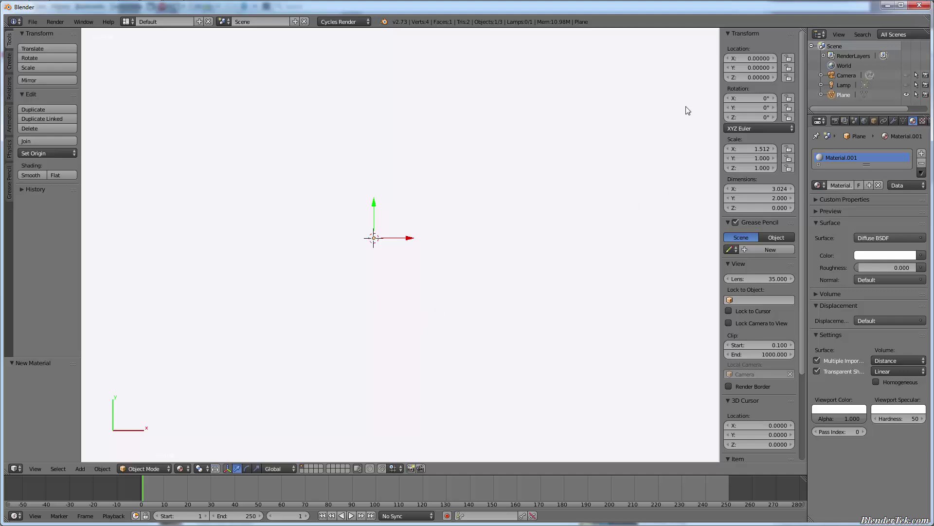
pyautogui.click(729, 33)
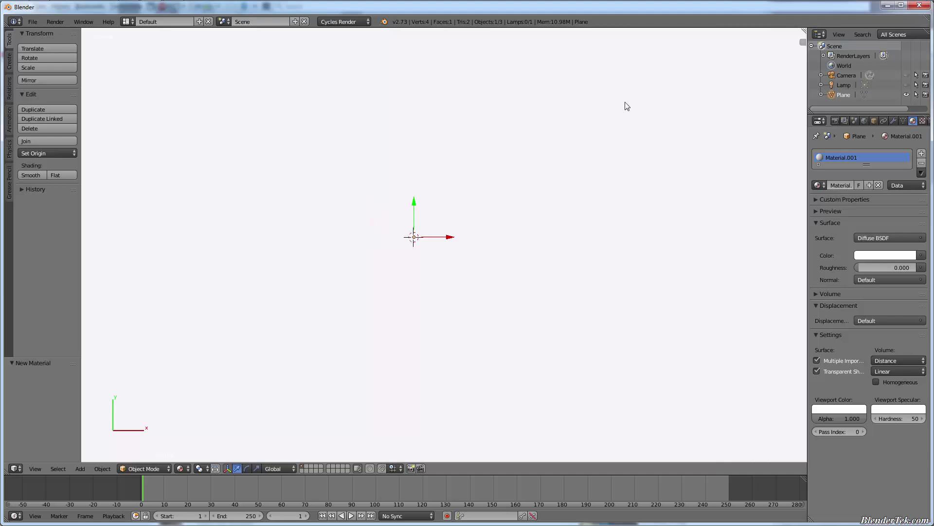
pyautogui.click(759, 381)
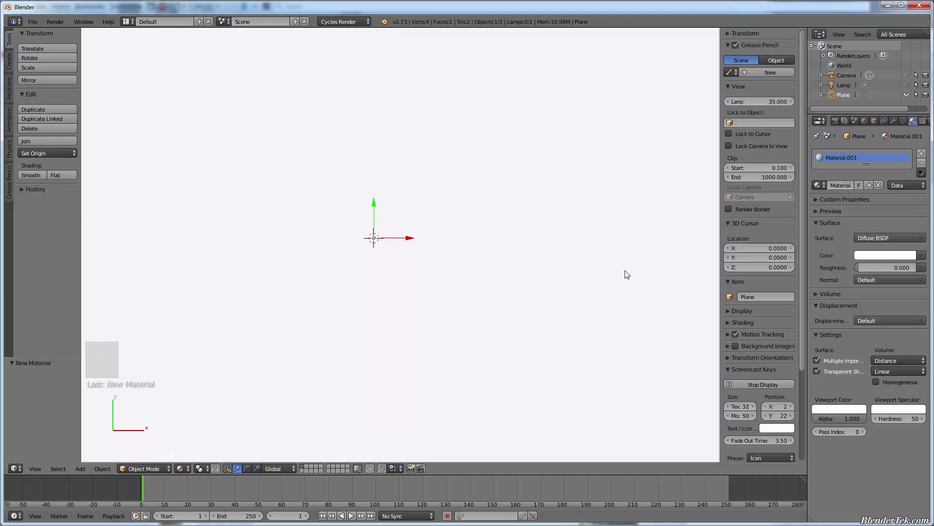
pyautogui.press('n')
pyautogui.press('n')
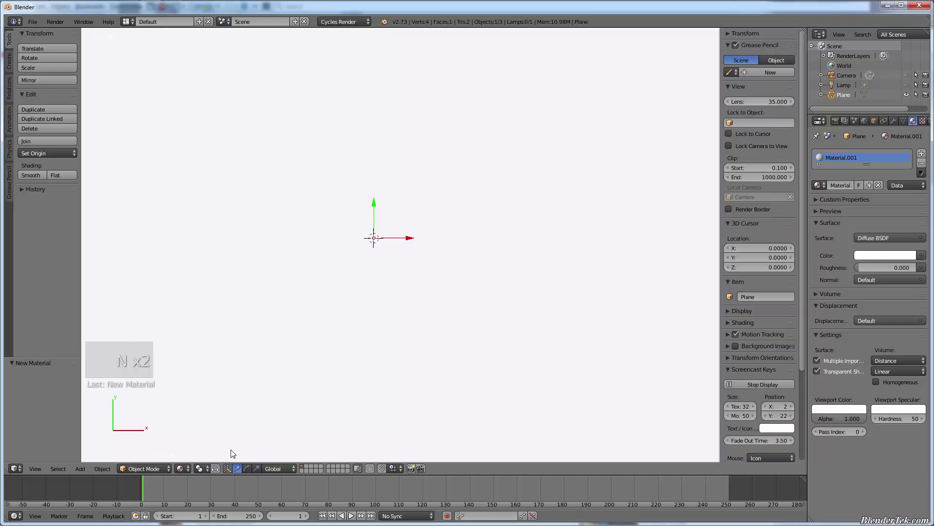
pyautogui.click(228, 469)
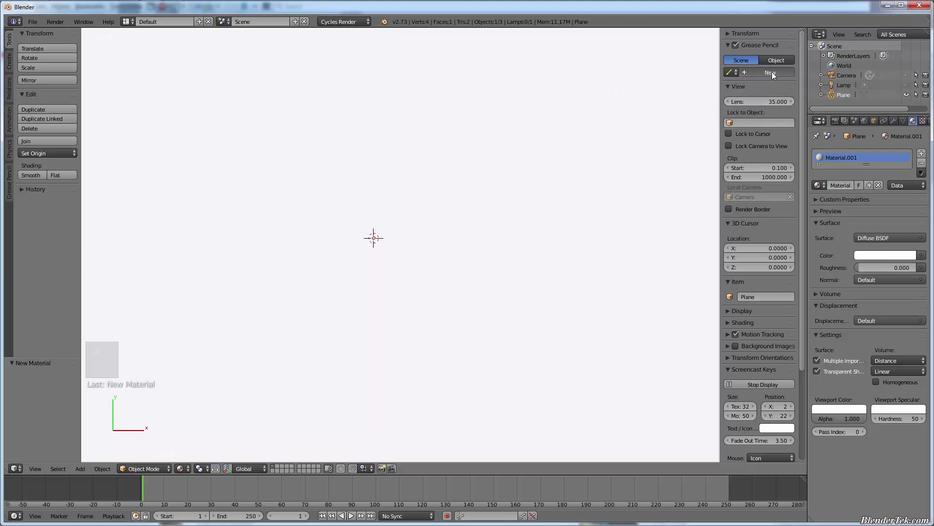
# - Create Grease Pencil layer GP_Layer with full-opacity, 10 px black strokes and show the drawing tools
pyautogui.click(771, 72)
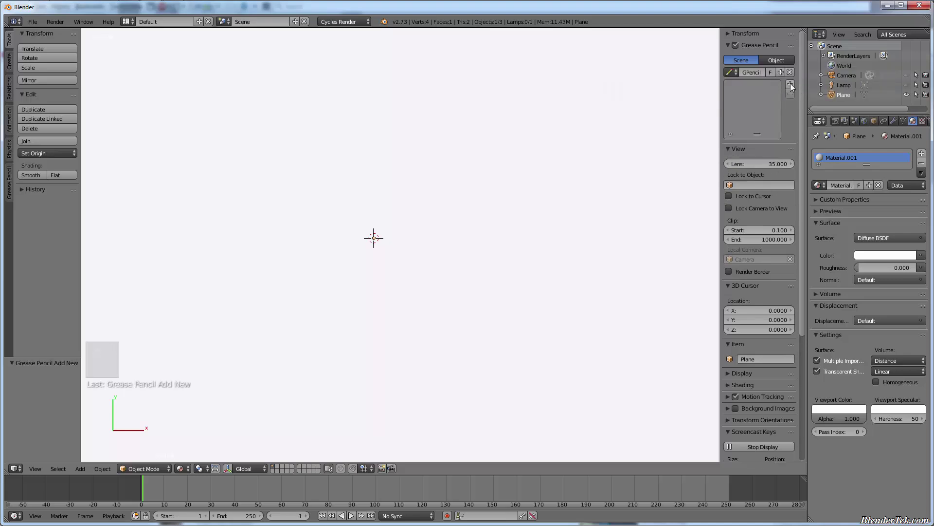
pyautogui.click(790, 84)
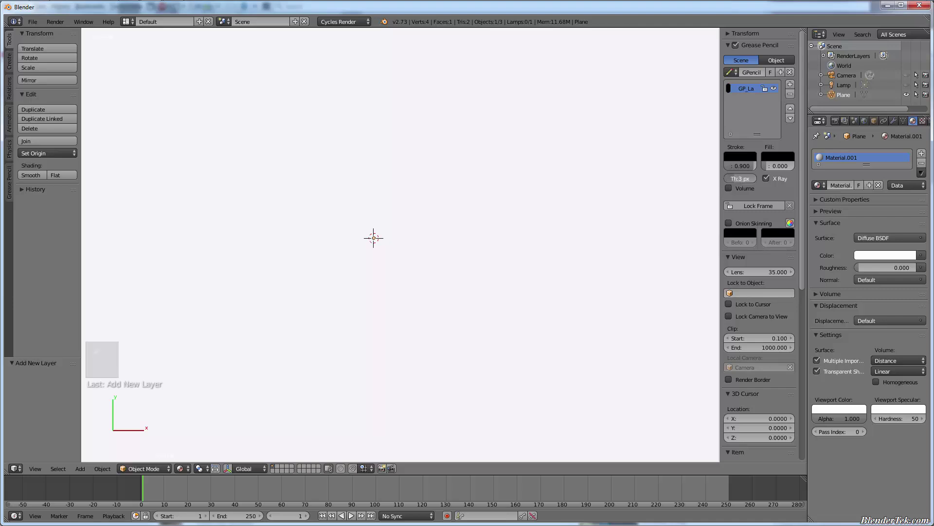
pyautogui.moveTo(740, 165); pyautogui.dragTo(755, 166)
pyautogui.press('t')
pyautogui.press('t')
pyautogui.press('t')
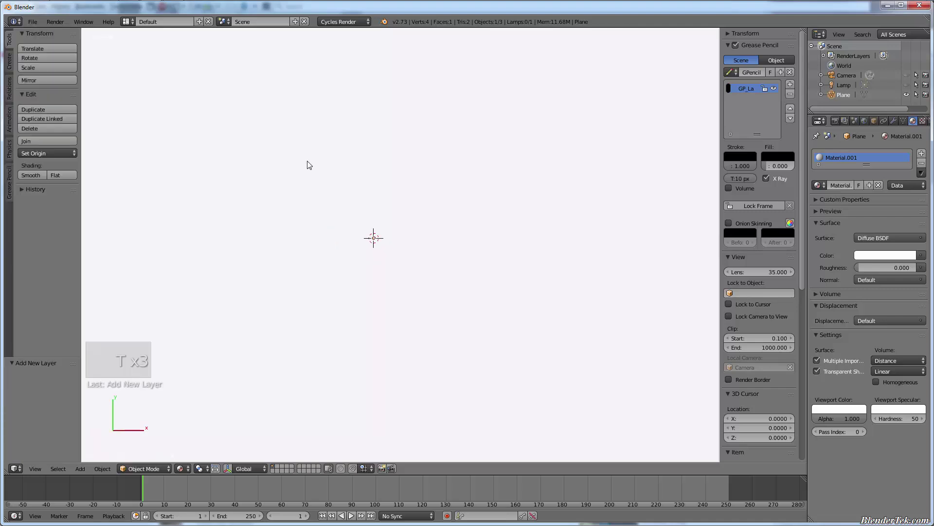
pyautogui.click(8, 195)
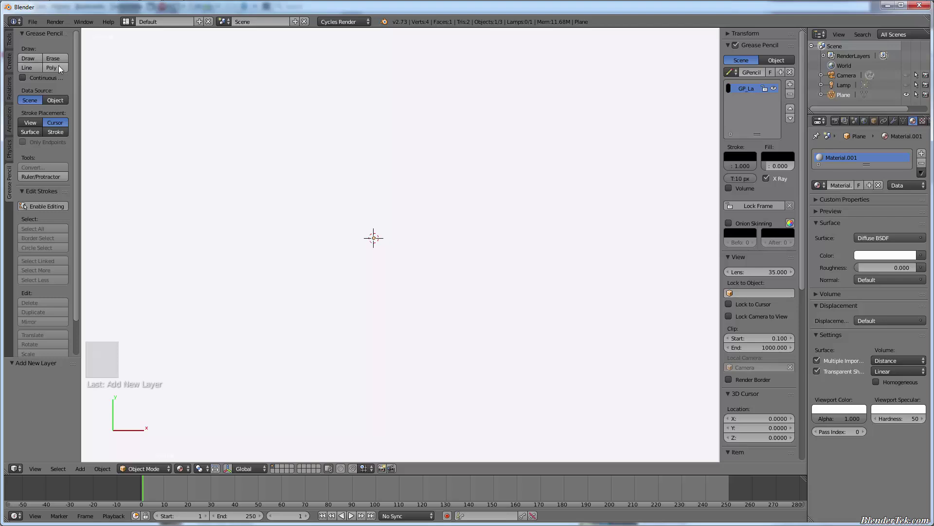
pyautogui.click(30, 58)
pyautogui.moveTo(331, 104)
pyautogui.mouseDown()
pyautogui.moveTo(250, 183)
pyautogui.moveTo(297, 319)
pyautogui.moveTo(444, 324)
pyautogui.mouseUp()
pyautogui.moveTo(424, 267)
pyautogui.mouseDown()
pyautogui.moveTo(453, 206)
pyautogui.moveTo(371, 135)
pyautogui.mouseUp()
pyautogui.press('Escape')
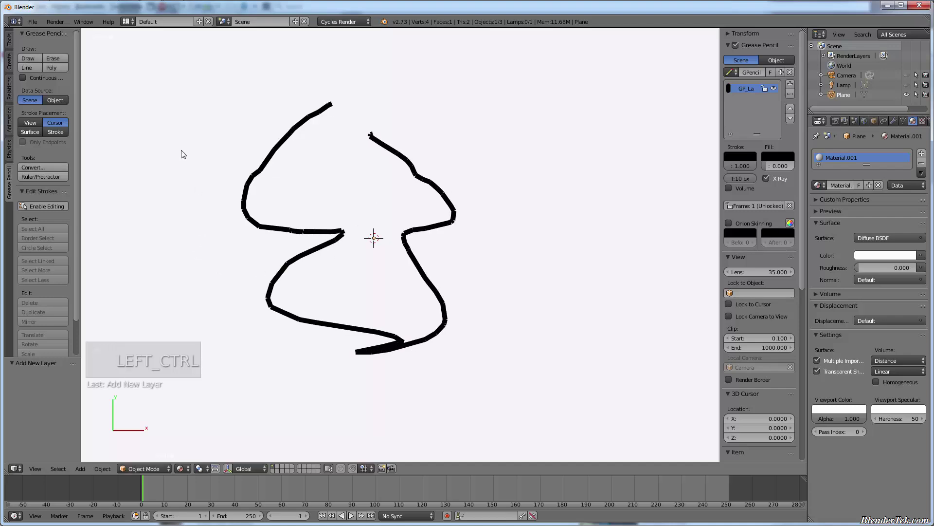
pyautogui.hotkey('ctrl', 'z')
pyautogui.click(29, 68)
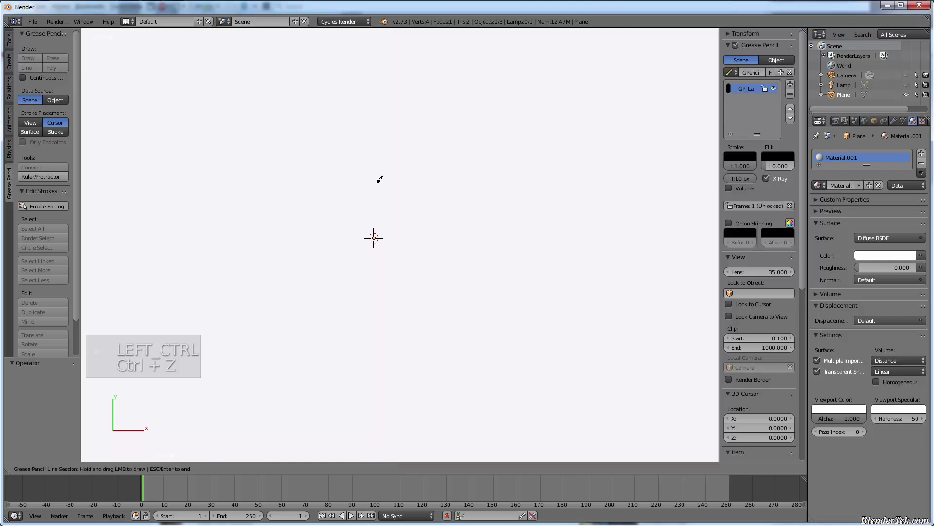
pyautogui.moveTo(194, 112)
pyautogui.mouseDown()
pyautogui.moveTo(288, 158)
pyautogui.moveTo(448, 324)
pyautogui.moveTo(474, 390)
pyautogui.moveTo(537, 336)
pyautogui.moveTo(532, 348)
pyautogui.mouseUp()
pyautogui.press('Return')
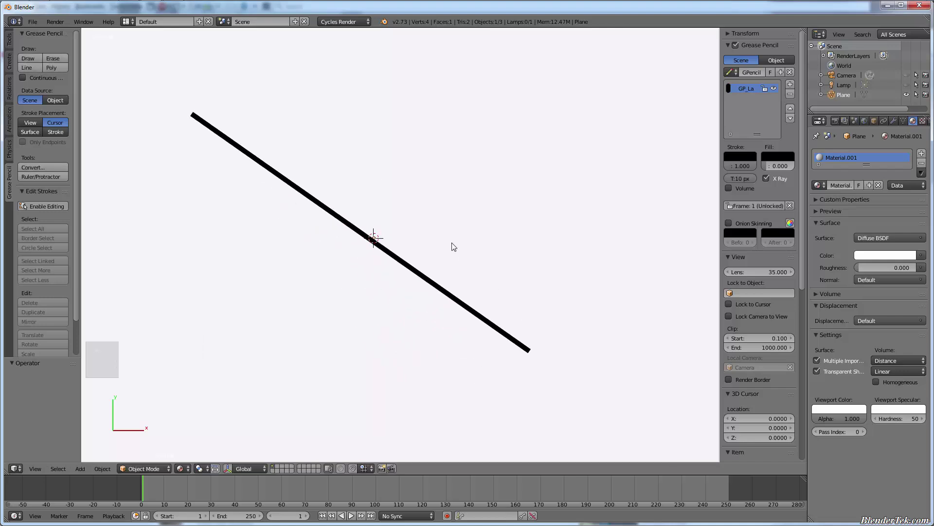
pyautogui.click(53, 58)
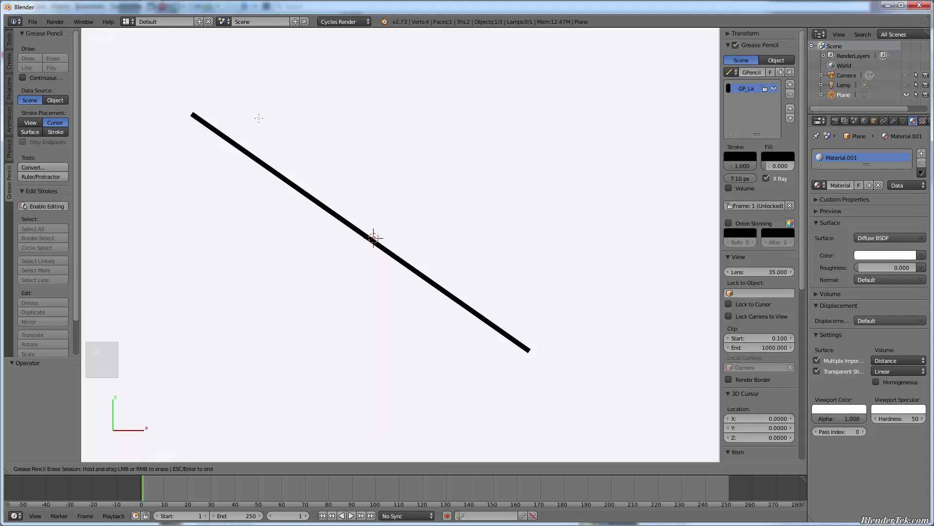
pyautogui.moveTo(216, 141)
pyautogui.mouseDown()
pyautogui.moveTo(193, 130)
pyautogui.moveTo(187, 112)
pyautogui.mouseUp()
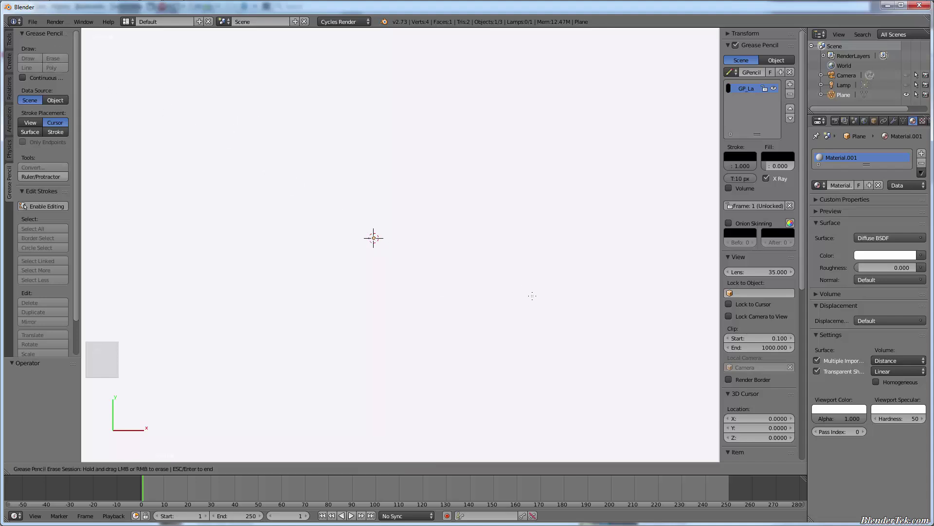
pyautogui.press('Escape')
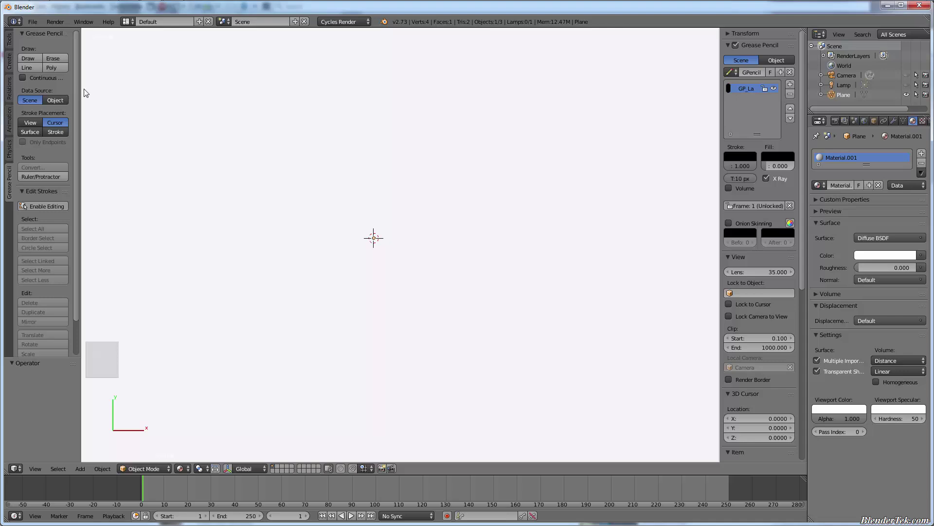
pyautogui.click(57, 68)
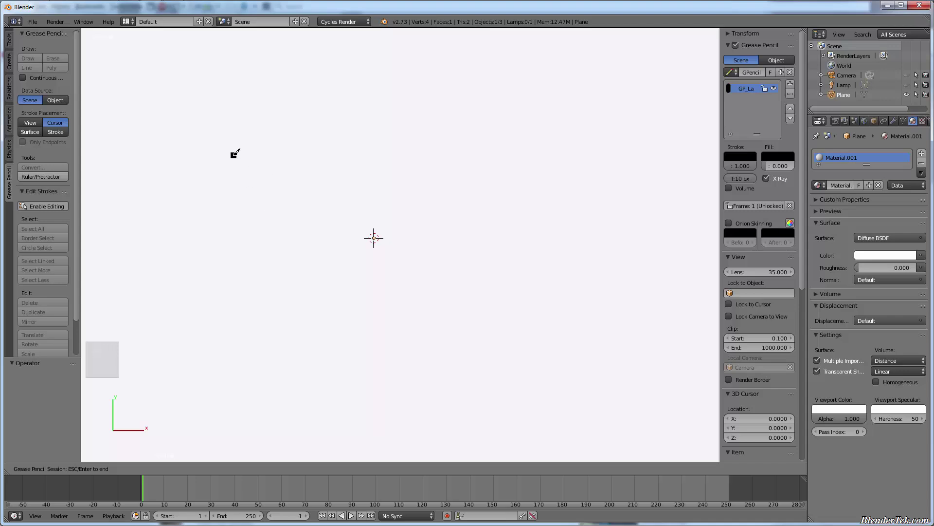
pyautogui.click(234, 155)
pyautogui.moveTo(202, 268)
pyautogui.mouseDown()
pyautogui.moveTo(234, 277)
pyautogui.moveTo(167, 267)
pyautogui.moveTo(212, 287)
pyautogui.moveTo(217, 279)
pyautogui.moveTo(174, 282)
pyautogui.mouseUp()
pyautogui.click(254, 385)
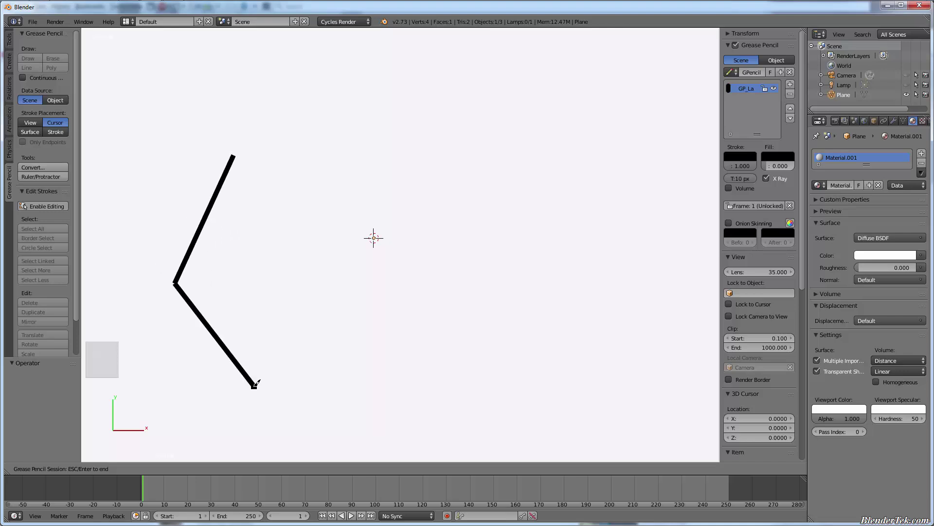
pyautogui.click(338, 389)
pyautogui.click(442, 278)
pyautogui.click(403, 203)
pyautogui.click(357, 166)
pyautogui.click(307, 165)
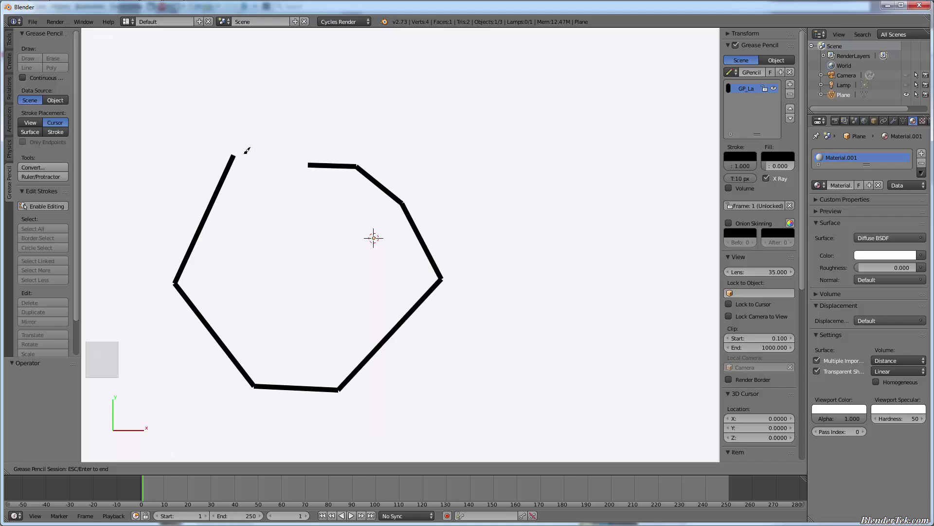
pyautogui.click(233, 156)
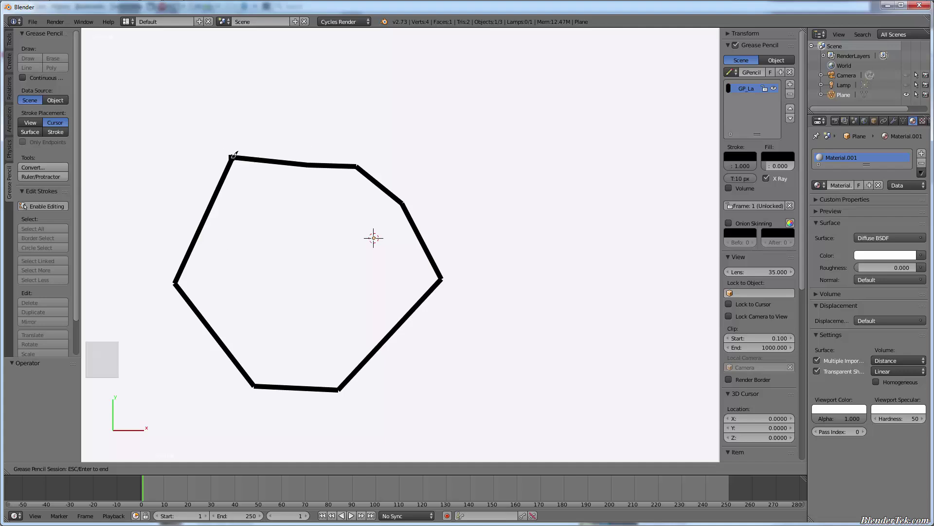
pyautogui.press('Escape')
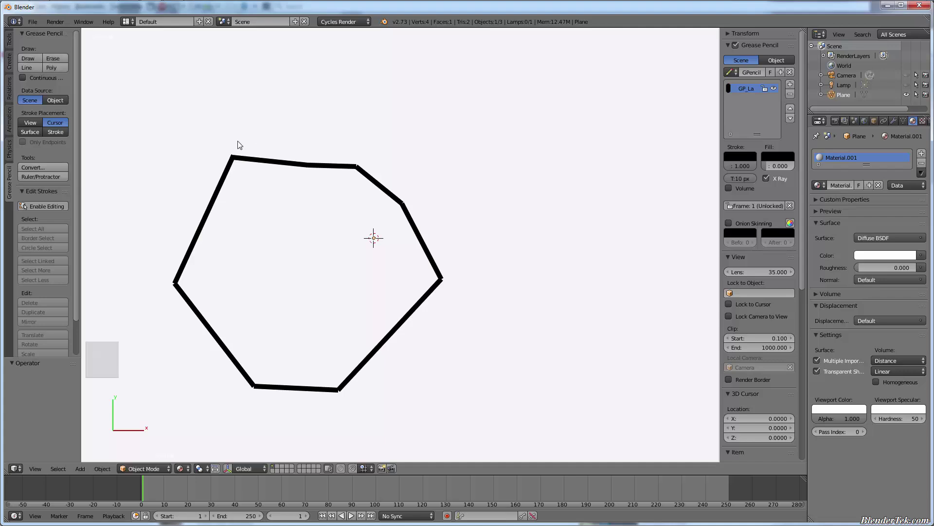
pyautogui.press('ctrl')
pyautogui.hotkey('ctrl', 'z')
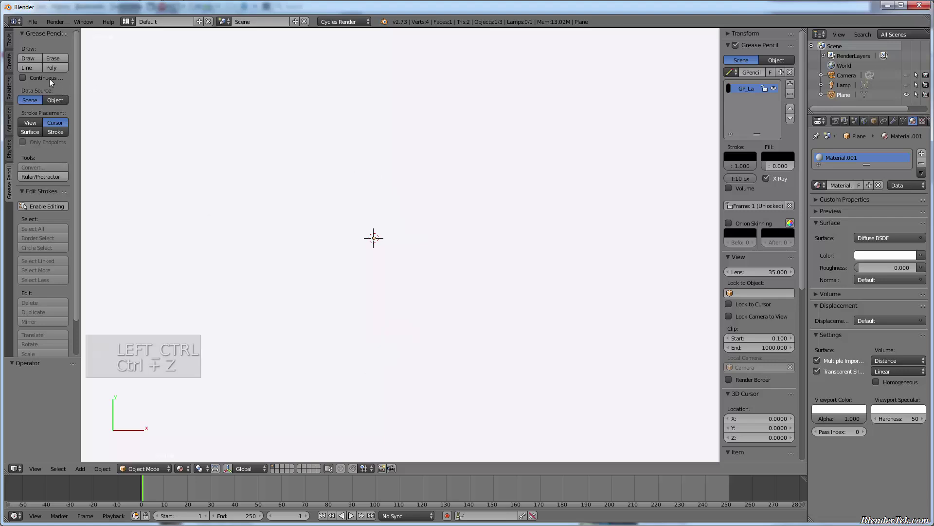
# - Sketch six wavy black freehand strokes across the centre of the plane in continuous drawing
pyautogui.moveTo(92, 84); pyautogui.dragTo(101, 85)
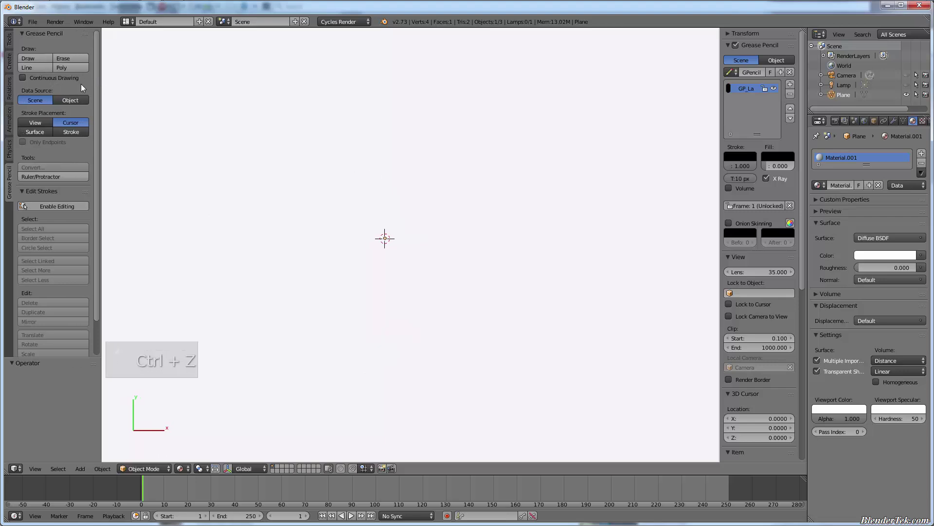
pyautogui.click(31, 59)
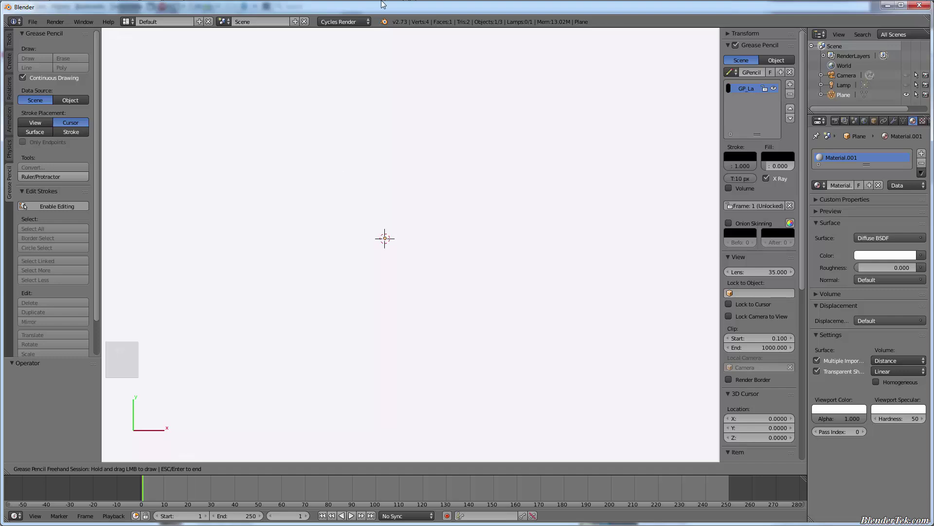
pyautogui.moveTo(346, 107)
pyautogui.mouseDown()
pyautogui.moveTo(327, 115)
pyautogui.moveTo(324, 200)
pyautogui.moveTo(372, 315)
pyautogui.moveTo(344, 333)
pyautogui.mouseUp()
pyautogui.moveTo(486, 153)
pyautogui.mouseDown()
pyautogui.moveTo(452, 192)
pyautogui.moveTo(433, 267)
pyautogui.mouseUp()
pyautogui.moveTo(442, 114)
pyautogui.mouseDown()
pyautogui.moveTo(411, 135)
pyautogui.moveTo(390, 218)
pyautogui.mouseUp()
pyautogui.moveTo(389, 131)
pyautogui.mouseDown()
pyautogui.moveTo(366, 146)
pyautogui.moveTo(374, 265)
pyautogui.mouseUp()
pyautogui.moveTo(391, 158)
pyautogui.mouseDown()
pyautogui.moveTo(391, 217)
pyautogui.moveTo(365, 276)
pyautogui.mouseUp()
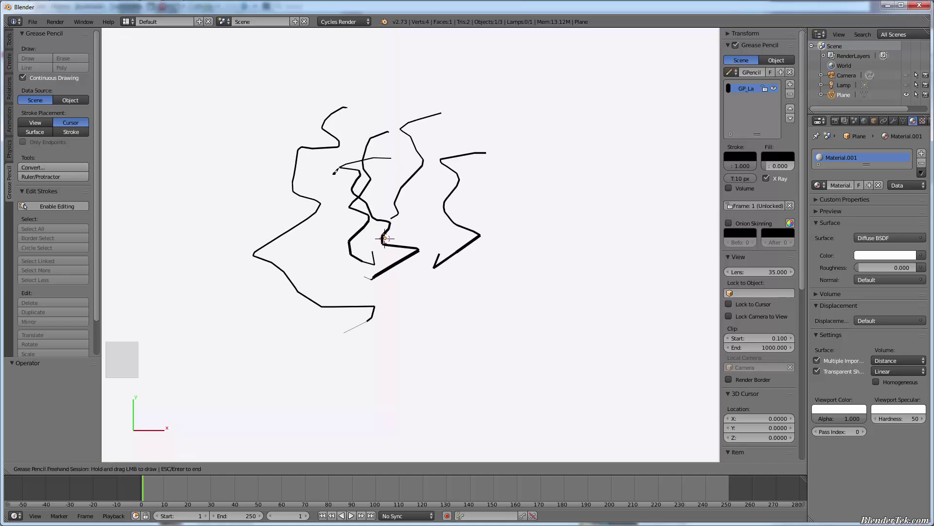
pyautogui.moveTo(342, 182); pyautogui.dragTo(294, 273)
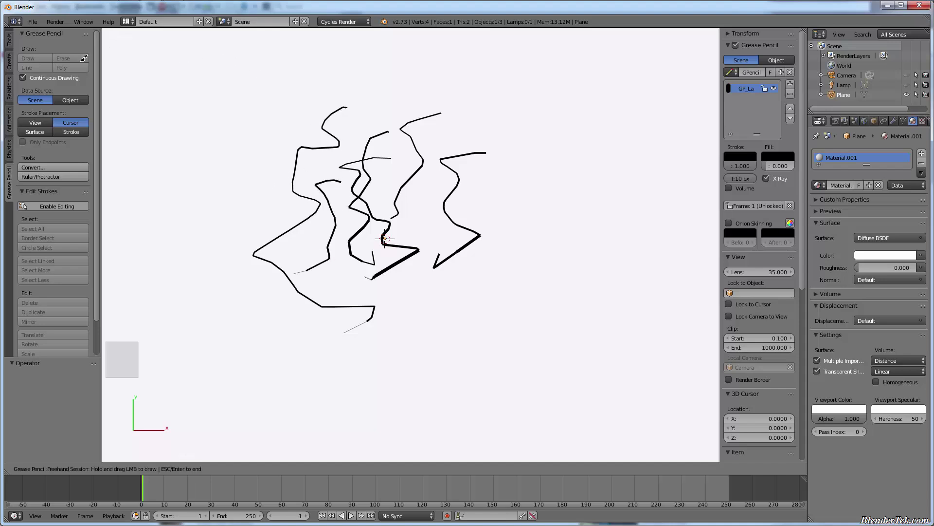
pyautogui.press('Escape')
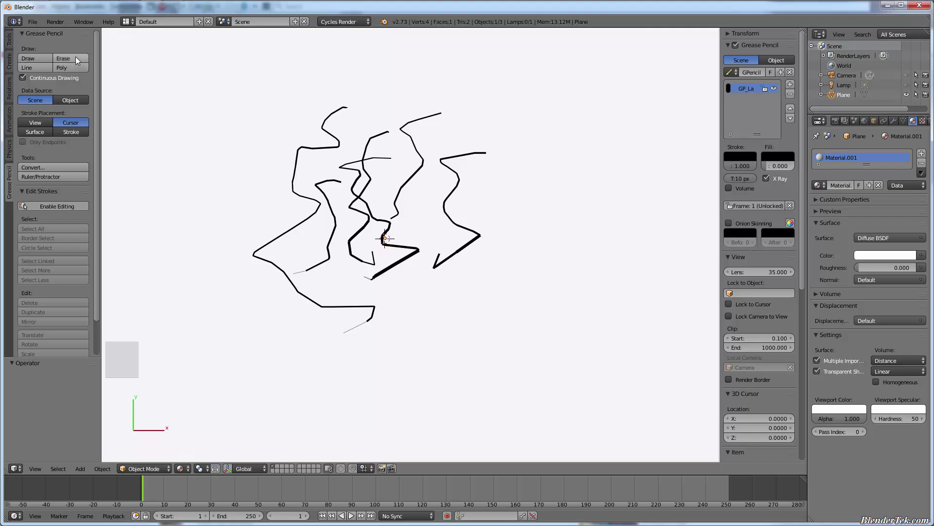
# - Erase the top portion of the leftmost wavy grease pencil stroke
pyautogui.click(75, 58)
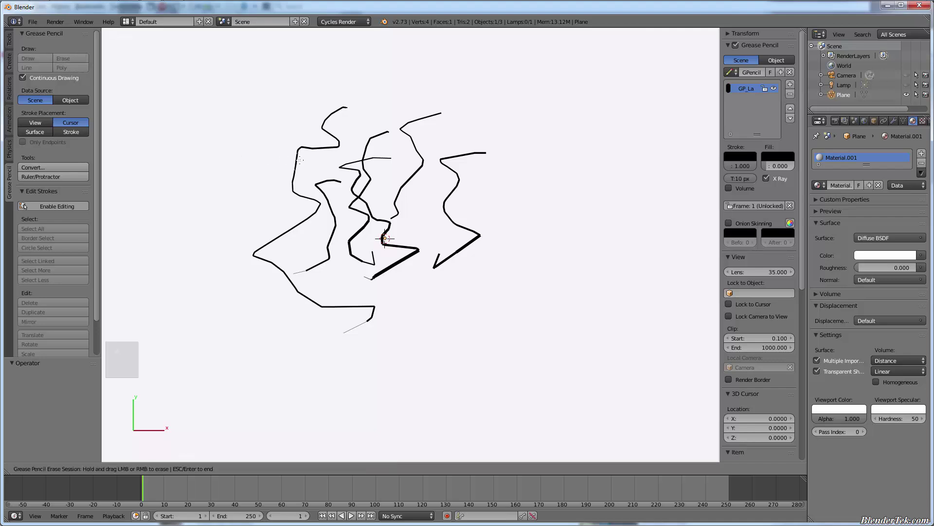
pyautogui.moveTo(299, 160)
pyautogui.mouseDown()
pyautogui.moveTo(338, 150)
pyautogui.moveTo(337, 123)
pyautogui.moveTo(351, 112)
pyautogui.moveTo(322, 121)
pyautogui.mouseUp()
pyautogui.press('Escape')
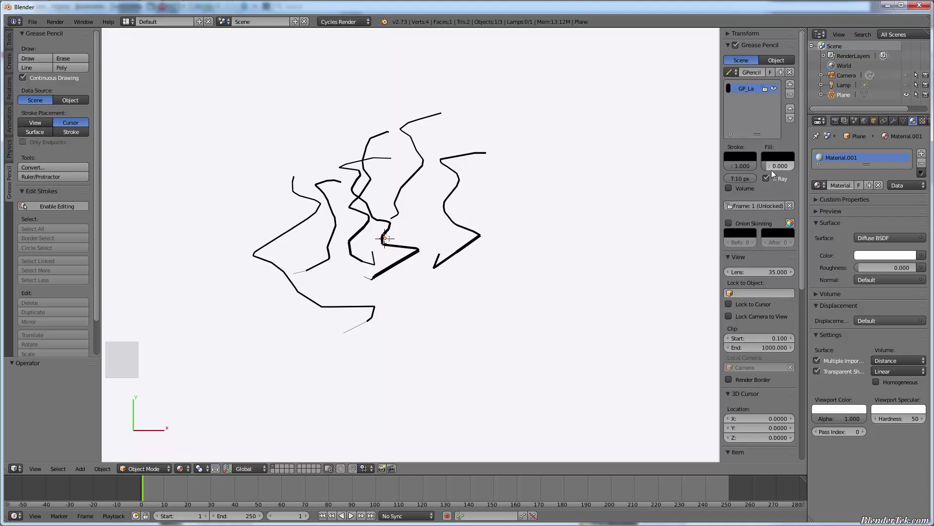
# - Draw a row of short vertical ticks above the scribbles, thin on the left, thickening rightward
pyautogui.moveTo(779, 165)
pyautogui.mouseDown()
pyautogui.moveTo(810, 166)
pyautogui.moveTo(764, 165)
pyautogui.mouseUp()
pyautogui.moveTo(740, 178)
pyautogui.mouseDown()
pyautogui.moveTo(720, 178)
pyautogui.moveTo(740, 178)
pyautogui.mouseUp()
pyautogui.click(31, 57)
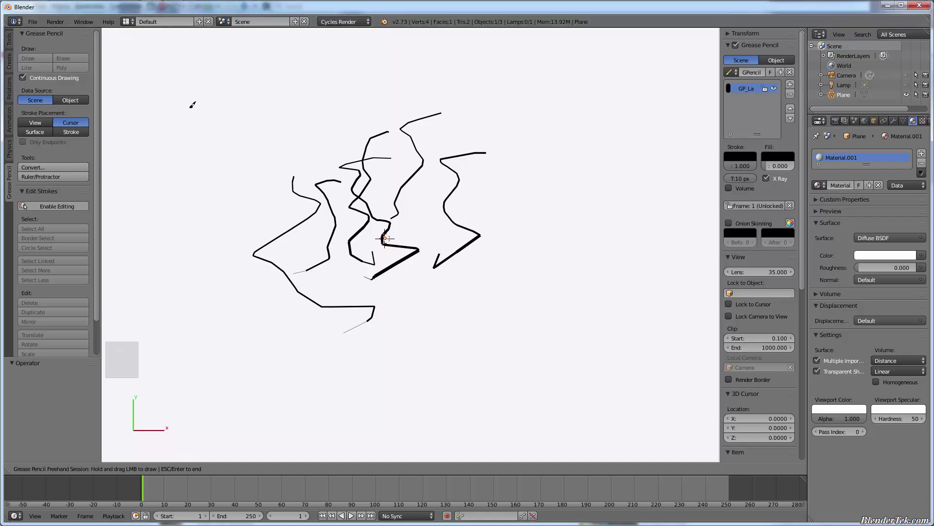
pyautogui.moveTo(190, 110)
pyautogui.mouseDown()
pyautogui.moveTo(185, 138)
pyautogui.moveTo(183, 123)
pyautogui.moveTo(154, 107)
pyautogui.moveTo(135, 122)
pyautogui.mouseUp()
pyautogui.moveTo(193, 110)
pyautogui.mouseDown()
pyautogui.moveTo(190, 132)
pyautogui.moveTo(197, 127)
pyautogui.mouseUp()
pyautogui.moveTo(206, 109)
pyautogui.mouseDown()
pyautogui.moveTo(205, 137)
pyautogui.moveTo(216, 128)
pyautogui.moveTo(230, 135)
pyautogui.mouseUp()
pyautogui.moveTo(244, 110)
pyautogui.mouseDown()
pyautogui.moveTo(238, 136)
pyautogui.moveTo(267, 149)
pyautogui.moveTo(282, 142)
pyautogui.mouseUp()
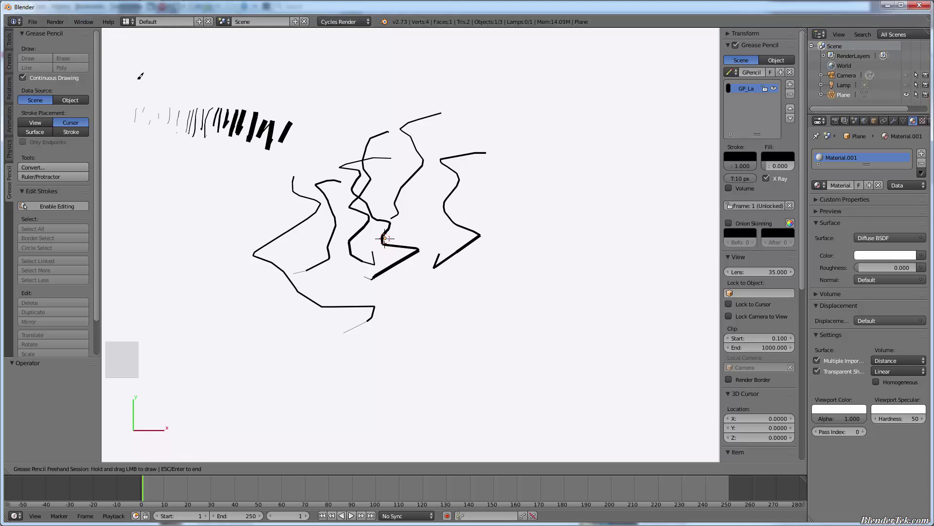
pyautogui.press('Escape')
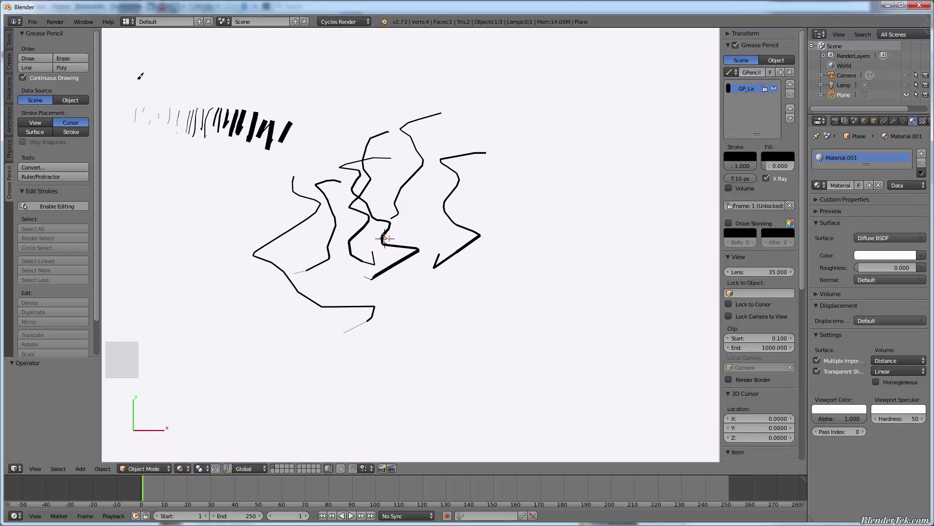
# - Render the current drawing as an image
pyautogui.click(66, 19)
pyautogui.click(77, 54)
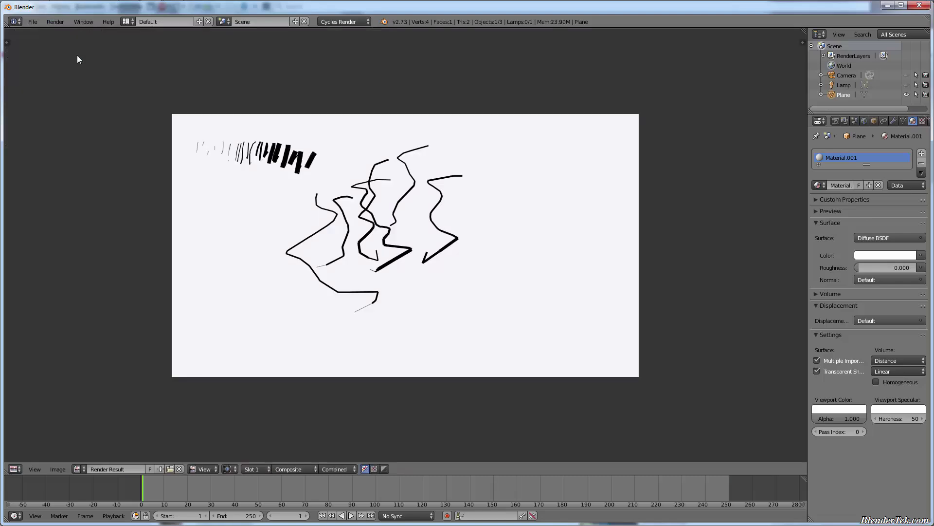
pyautogui.scroll(2, 281, 183)
pyautogui.scroll(1, 280, 181)
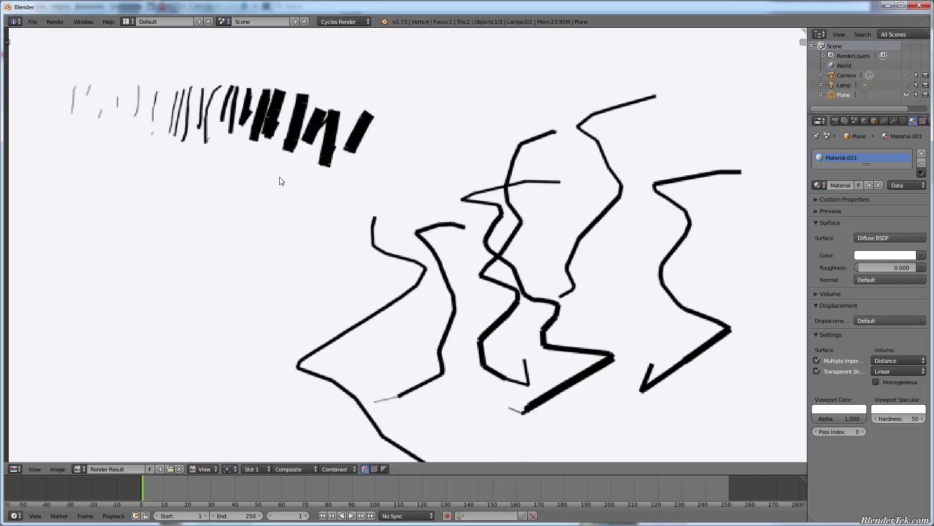
pyautogui.scroll(-1, 280, 181)
# - Set the OpenGL render anti-aliasing to 16 samples
pyautogui.click(55, 22)
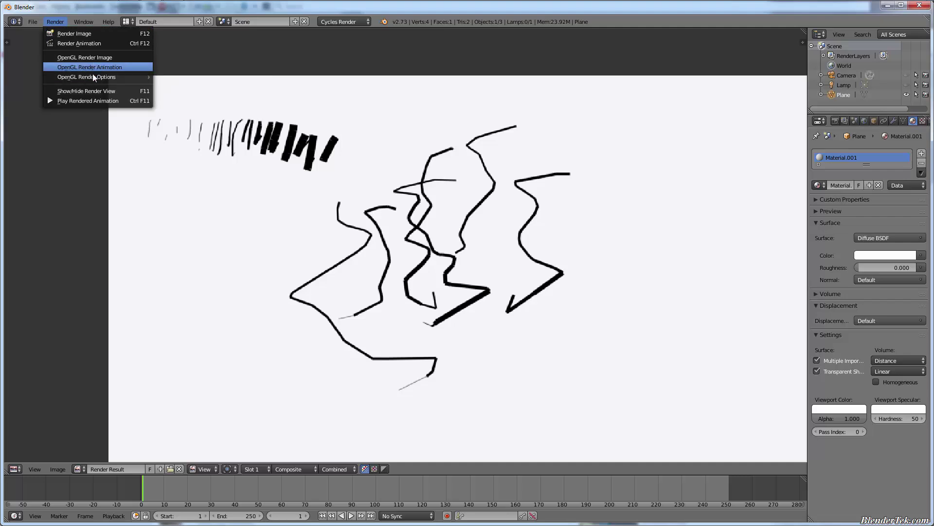
pyautogui.moveTo(92, 74)
pyautogui.moveTo(193, 86)
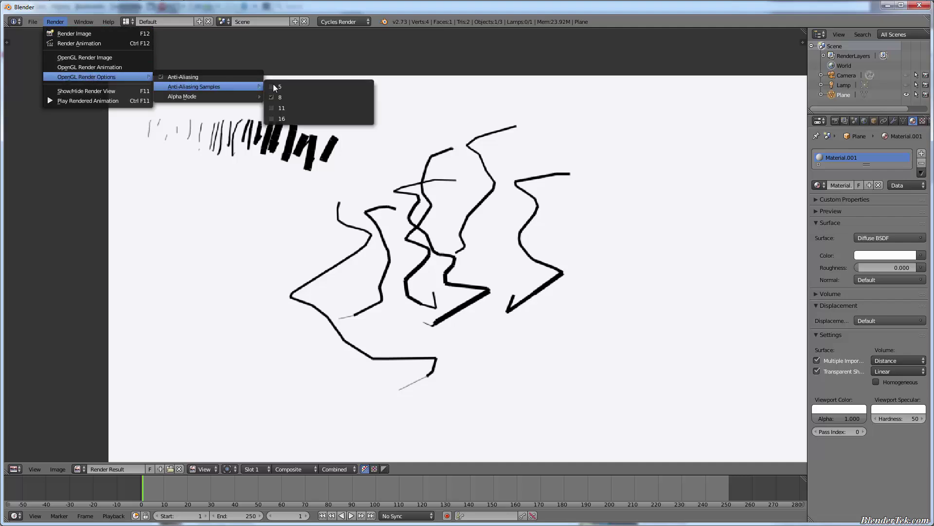
pyautogui.click(298, 118)
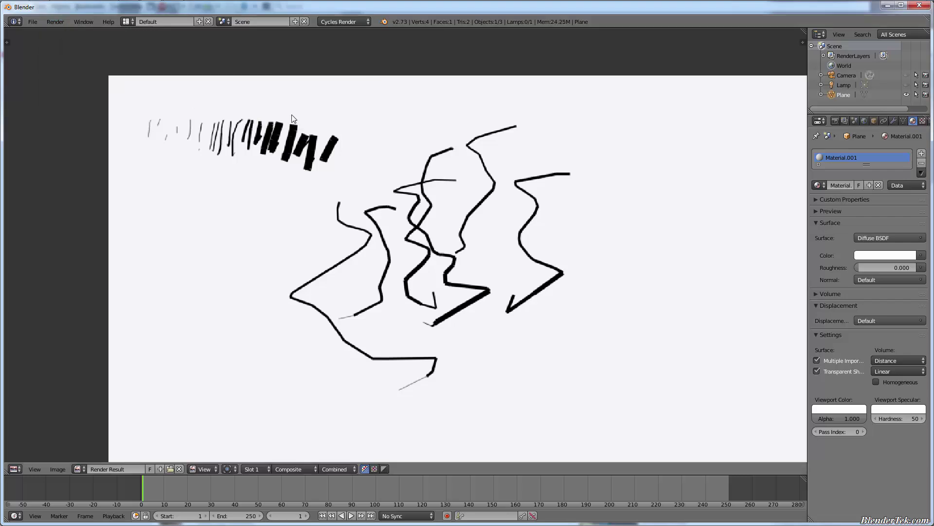
# - Make an OpenGL render of the scene, then return to the 3D view with F11
pyautogui.click(56, 23)
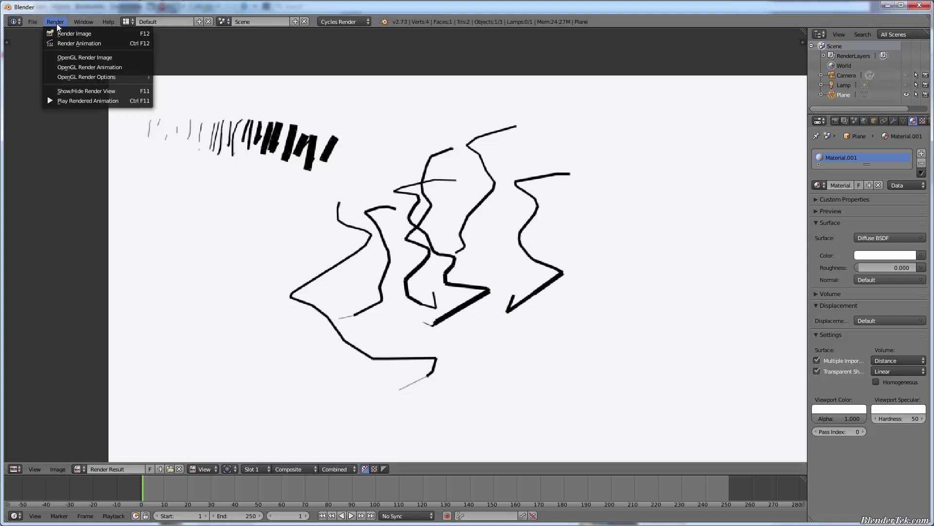
pyautogui.click(82, 58)
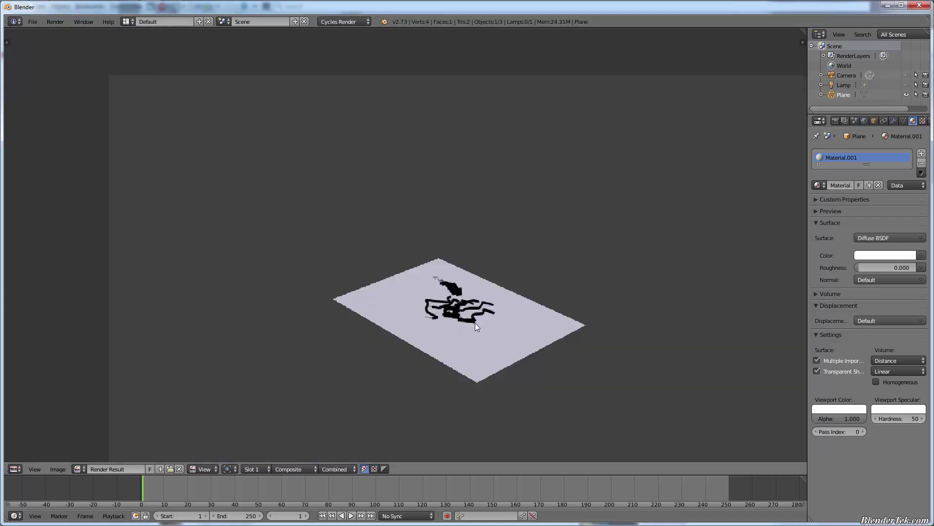
pyautogui.click(55, 22)
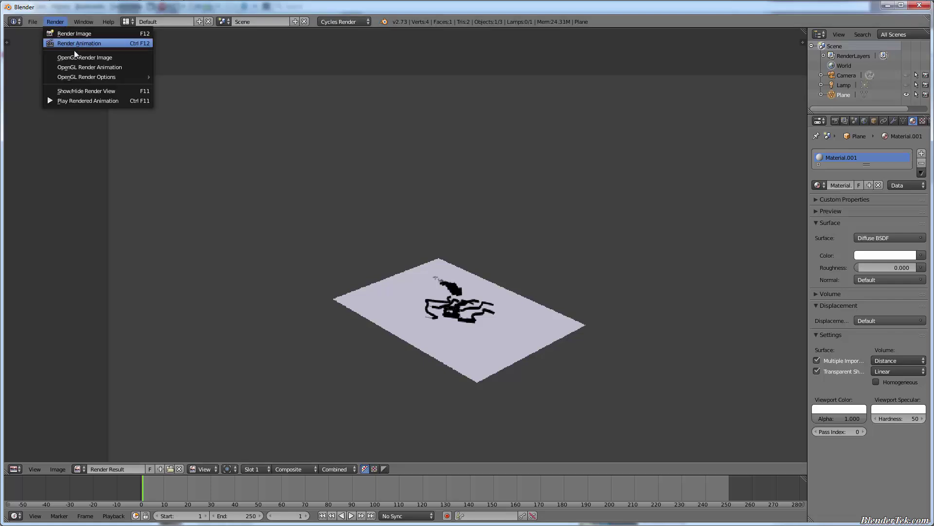
pyautogui.click(69, 57)
pyautogui.scroll(-4, 450, 244)
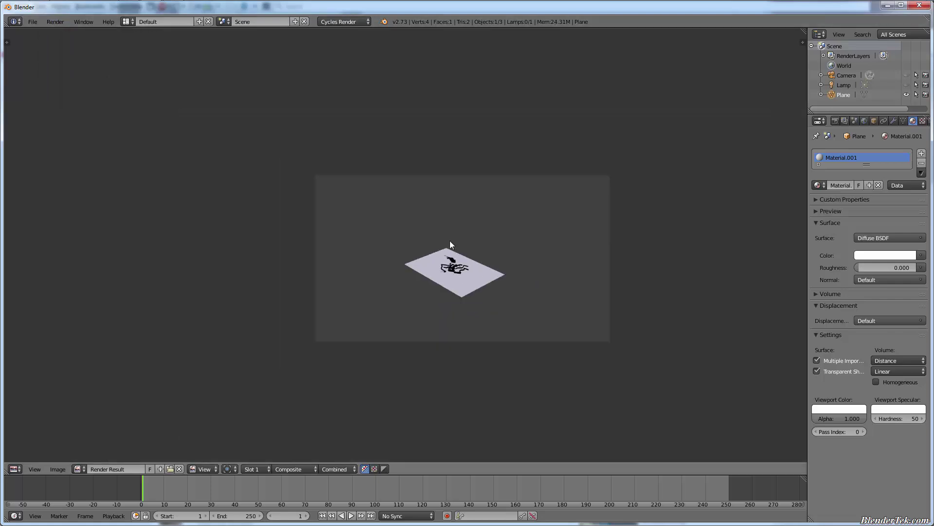
pyautogui.press('F11')
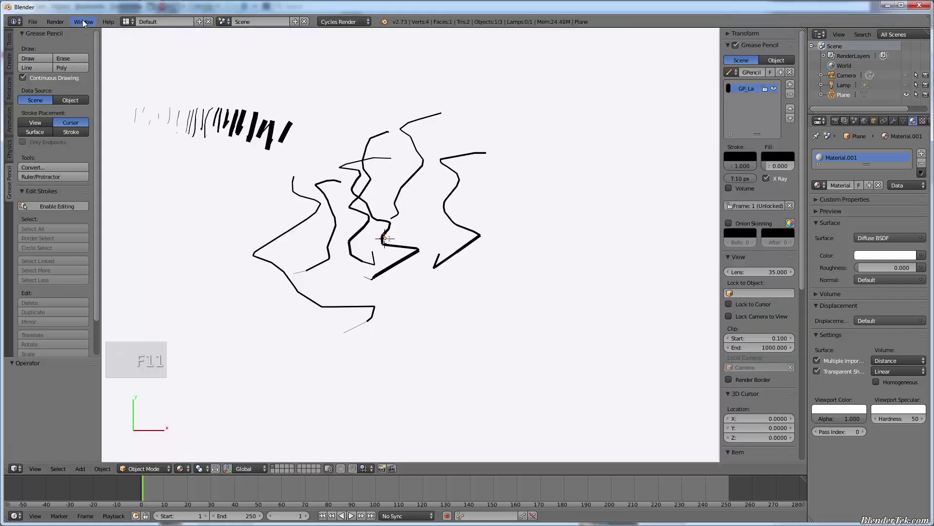
# - Make an OpenGL render of the black scribbles, zoom in to inspect it, then return to the 3D view
pyautogui.click(55, 22)
pyautogui.click(74, 59)
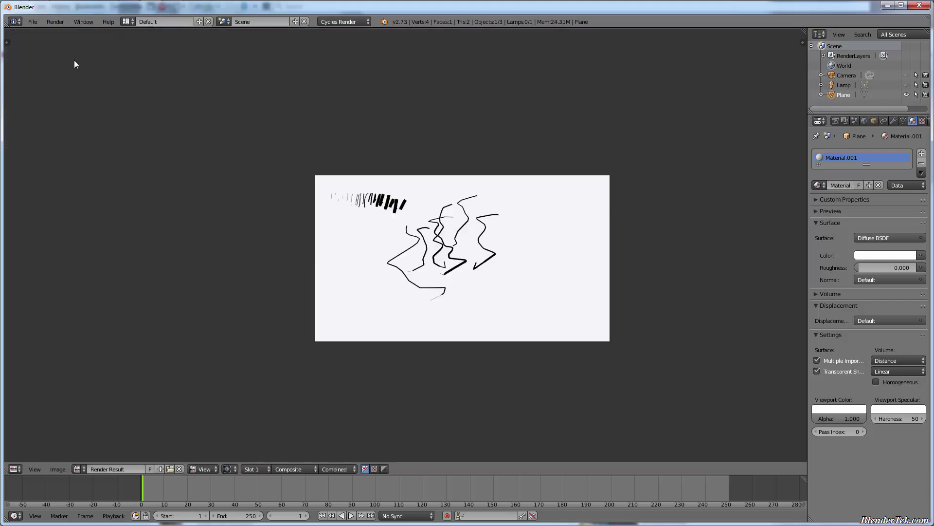
pyautogui.scroll(4, 457, 258)
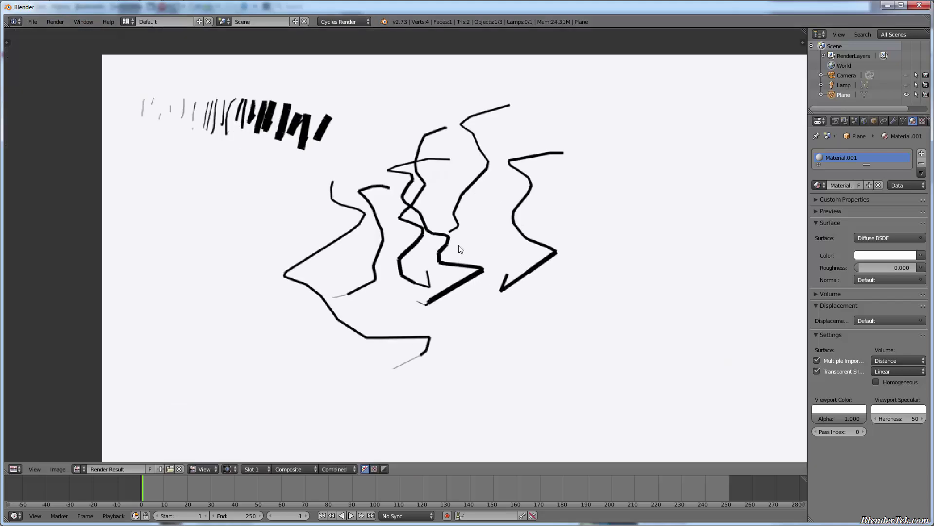
pyautogui.scroll(-1, 469, 253)
pyautogui.scroll(1, 482, 251)
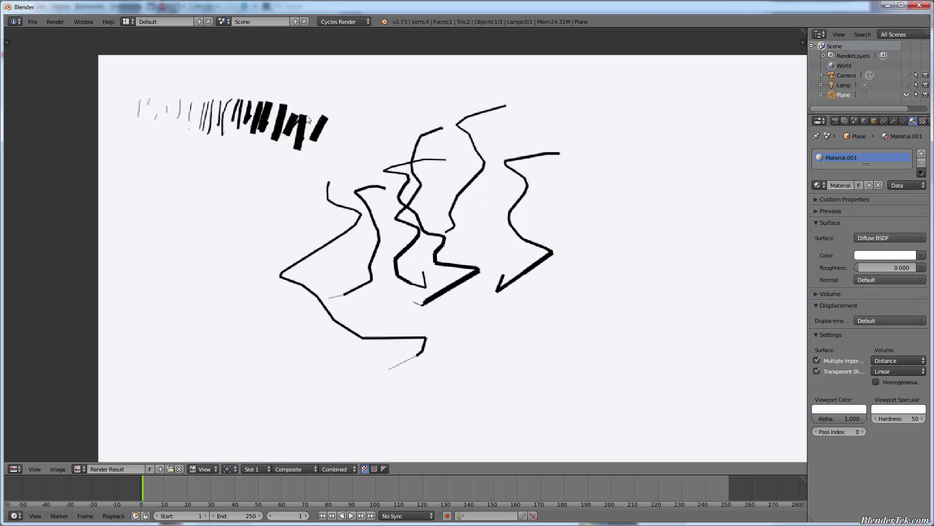
pyautogui.scroll(6, 306, 117)
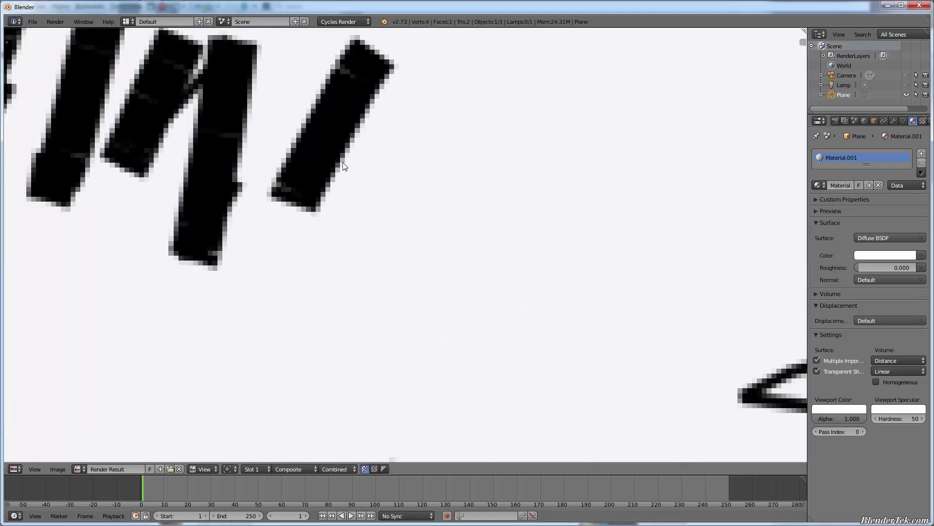
pyautogui.scroll(-6, 434, 211)
pyautogui.press('F11')
pyautogui.press('F11')
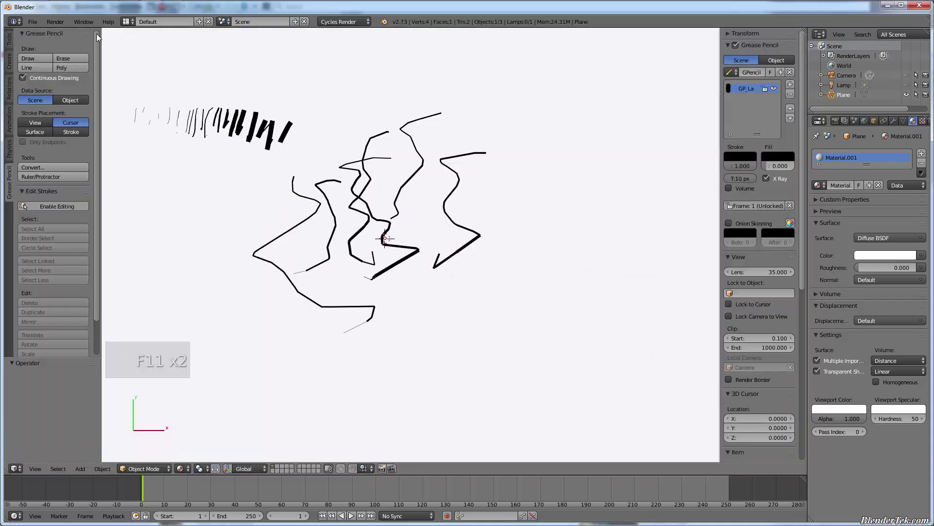
# - Switch on auto keyframe recording with the red record button in the Timeline header
pyautogui.click(55, 21)
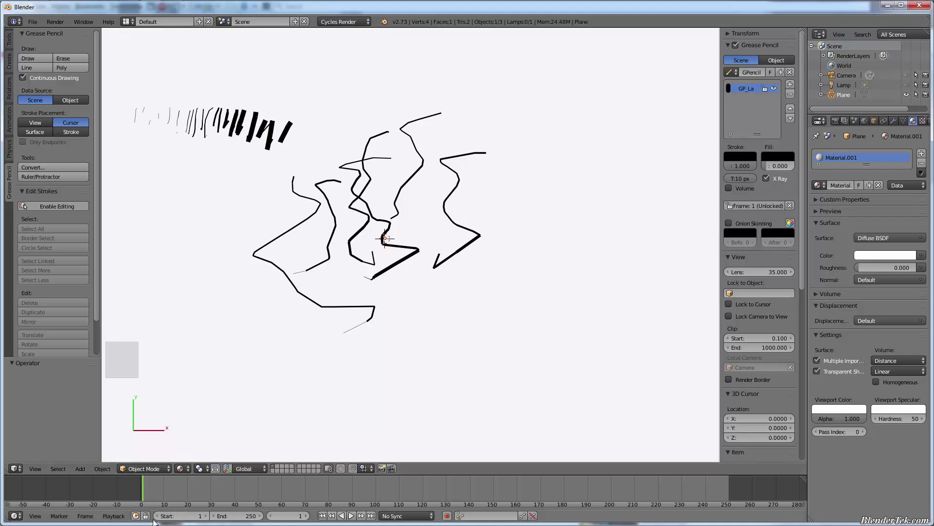
pyautogui.click(448, 515)
# - Turn the bottom Timeline into a Dope Sheet in Grease Pencil mode
pyautogui.click(15, 516)
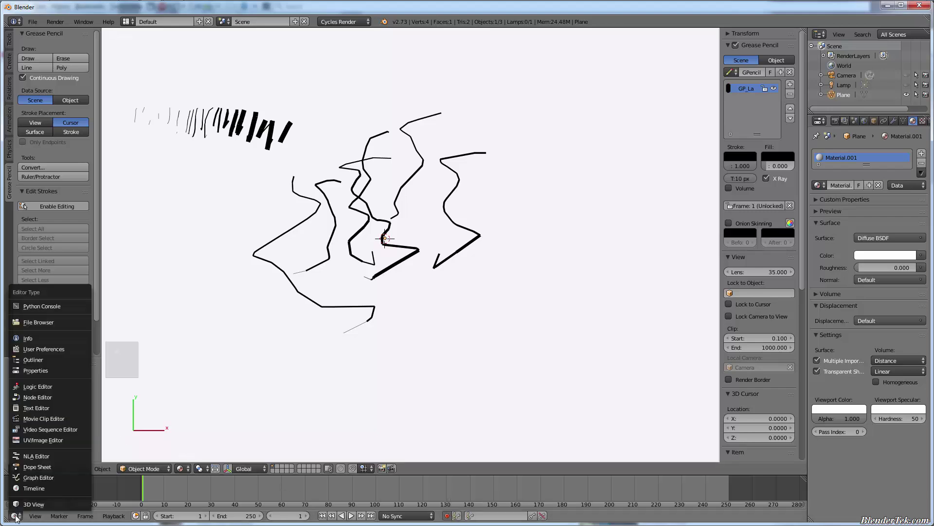
pyautogui.click(37, 466)
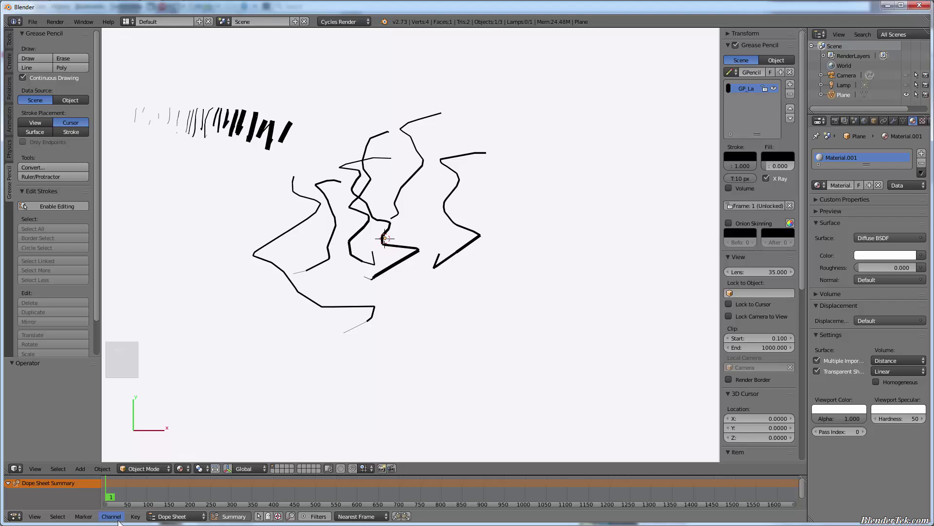
pyautogui.click(194, 512)
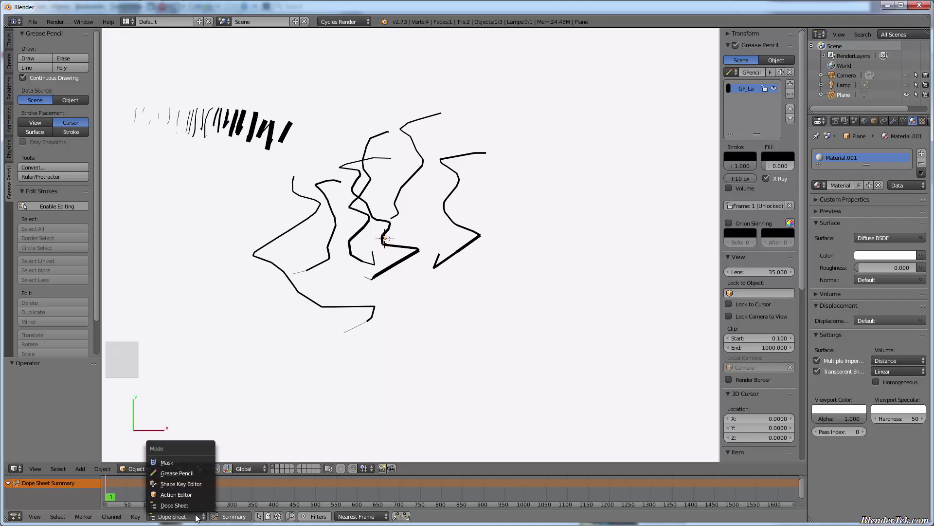
pyautogui.click(188, 472)
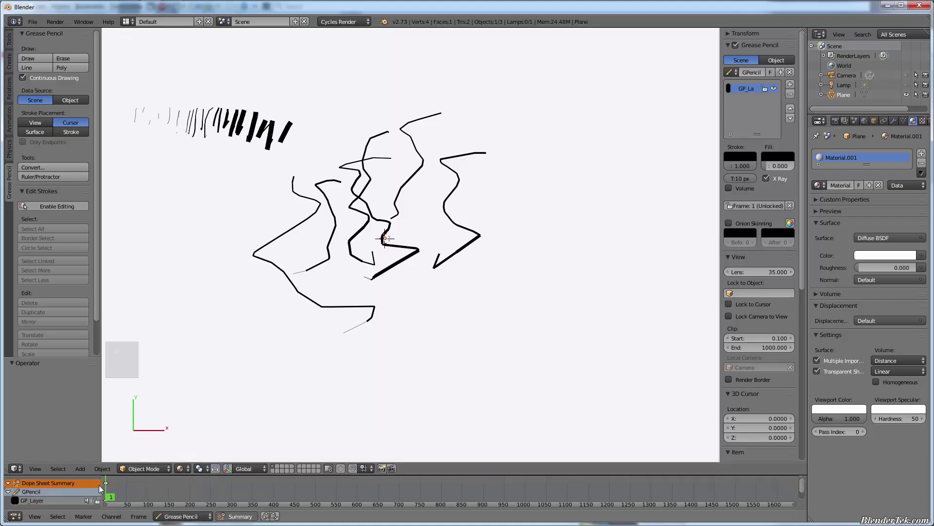
# - Make the Dope Sheet taller and zoom in around frame 0, ending on frame 1
pyautogui.moveTo(91, 474); pyautogui.dragTo(88, 380)
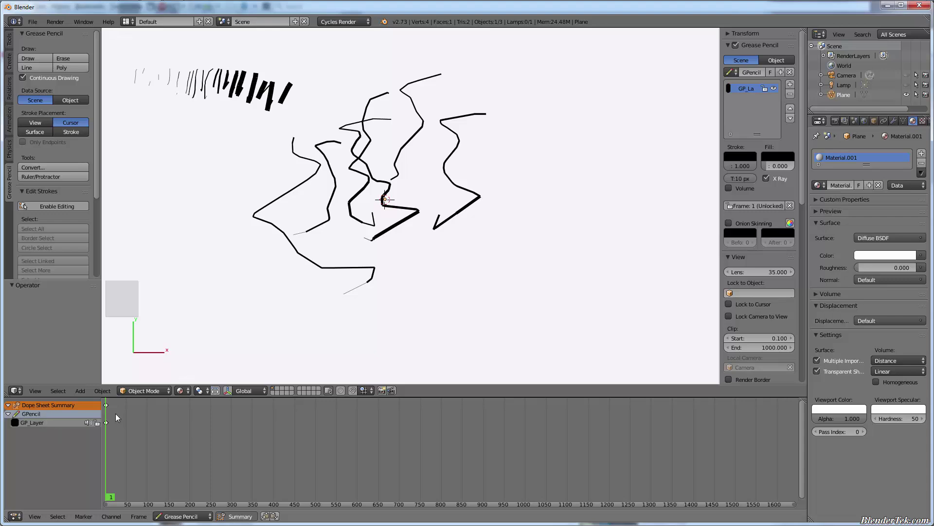
pyautogui.scroll(3, 116, 414)
pyautogui.moveTo(116, 413); pyautogui.dragTo(189, 396, button='middle')
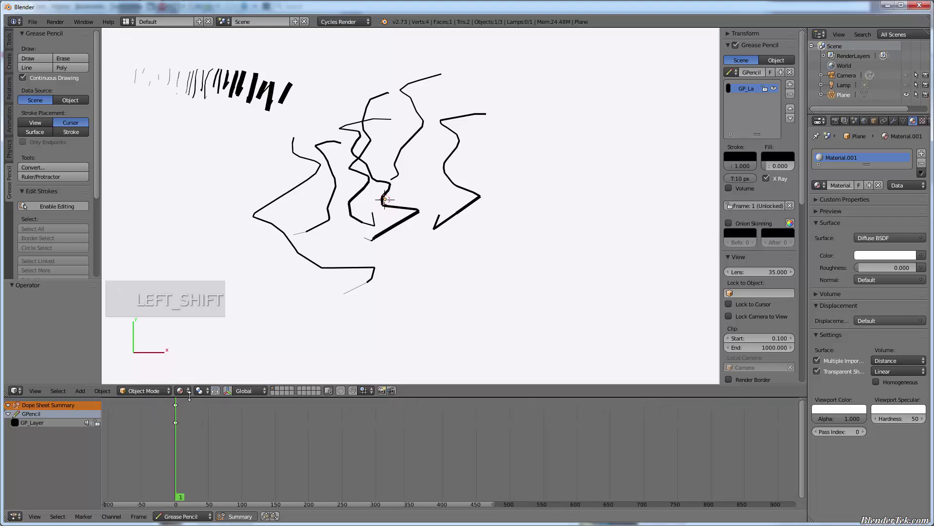
pyautogui.press('shift')
pyautogui.scroll(2, 181, 418)
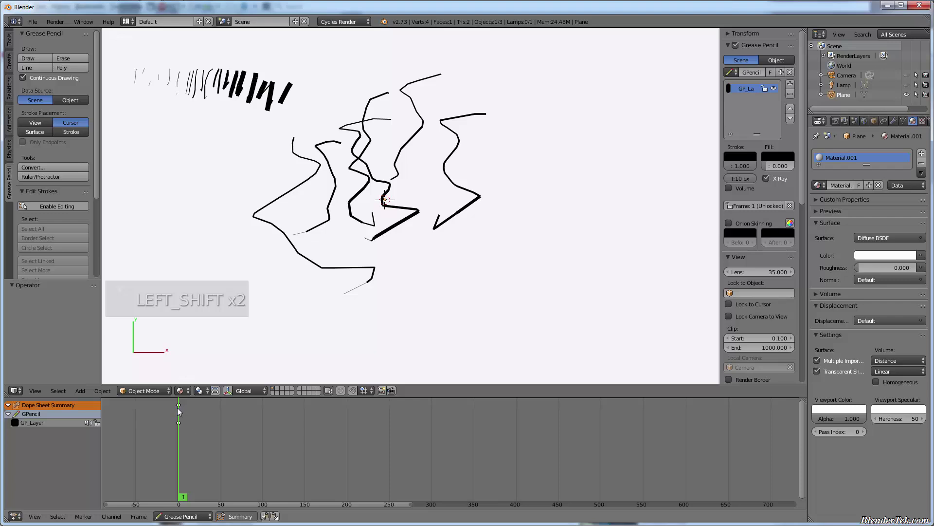
pyautogui.moveTo(177, 407)
pyautogui.mouseDown()
pyautogui.moveTo(198, 404)
pyautogui.moveTo(178, 404)
pyautogui.mouseUp()
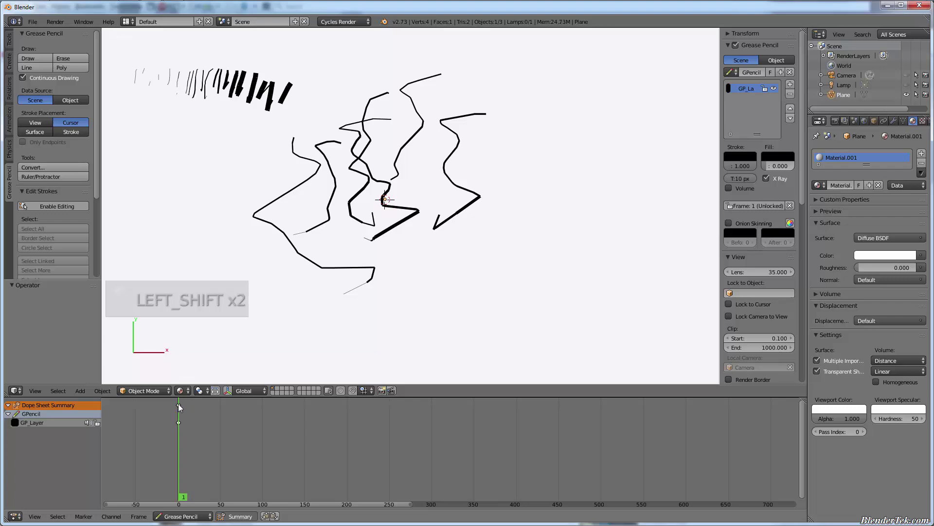
# - On frame 2, draw a long diagonal stroke across the scribbles
pyautogui.press('c')
pyautogui.moveTo(179, 404); pyautogui.dragTo(178, 483, button='right')
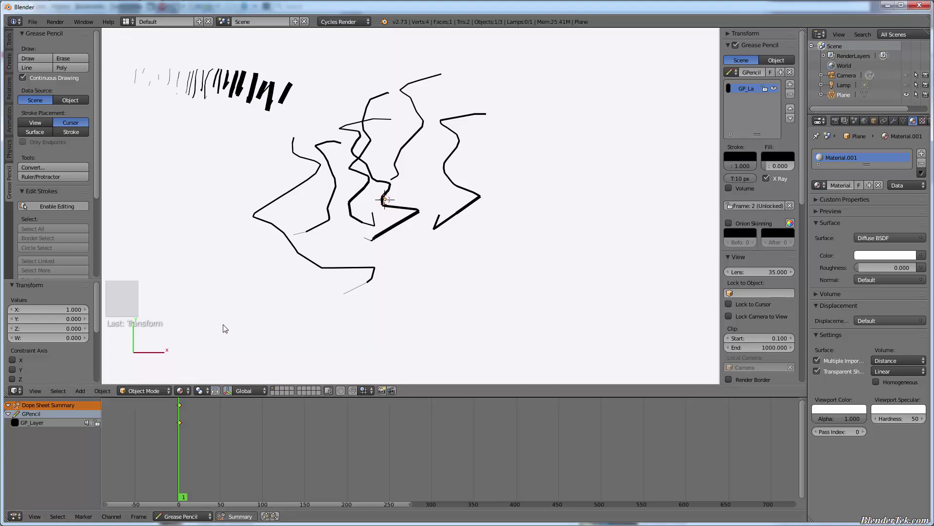
pyautogui.press('Right')
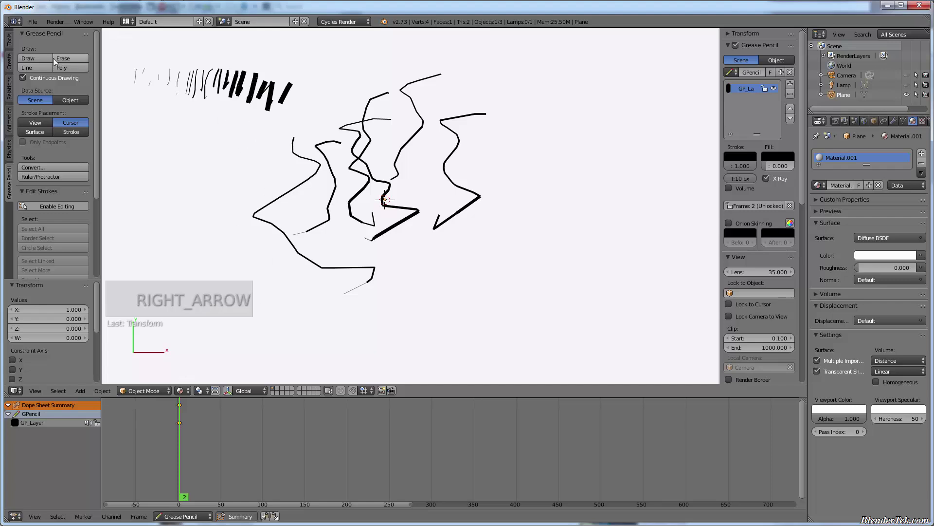
pyautogui.click(36, 58)
pyautogui.moveTo(185, 126); pyautogui.dragTo(463, 282)
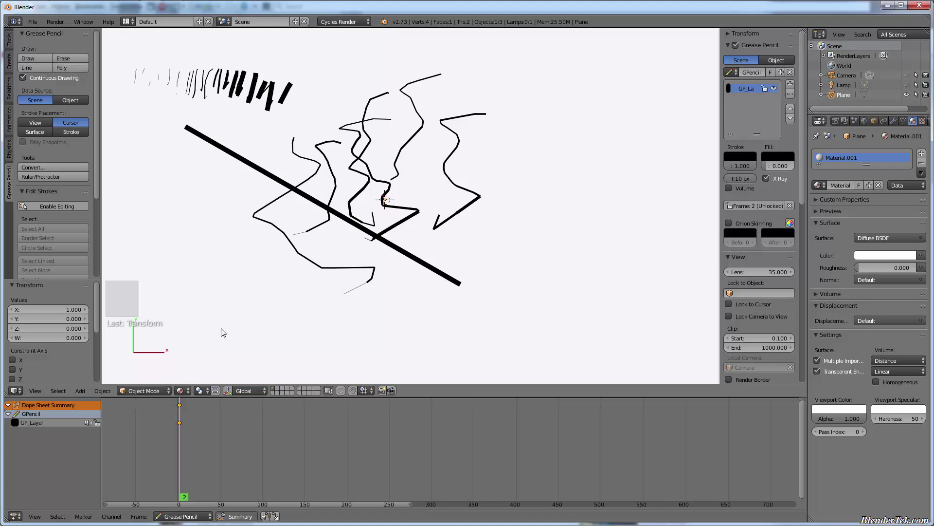
# - Draw new looped freehand scribbles on the next frames, starting at frame 3
pyautogui.press('Right')
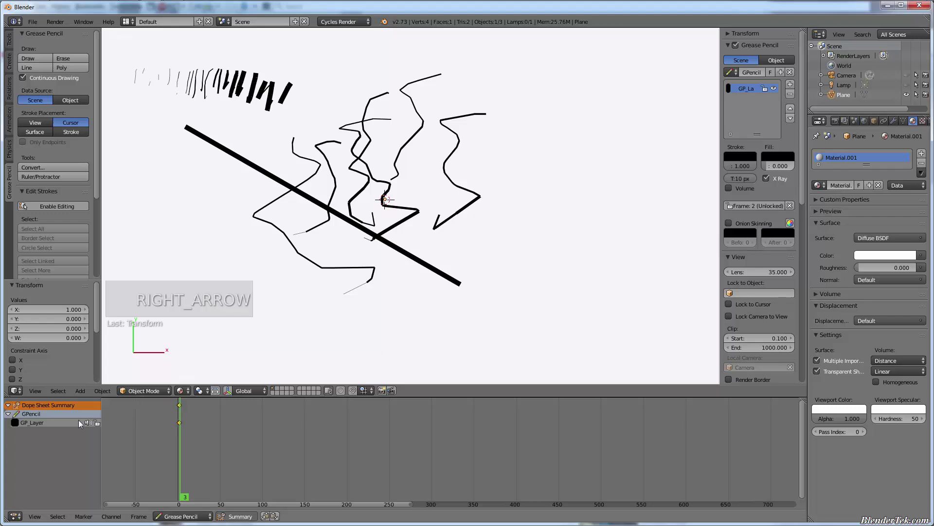
pyautogui.click(41, 54)
pyautogui.moveTo(442, 143)
pyautogui.mouseDown()
pyautogui.moveTo(627, 259)
pyautogui.moveTo(433, 330)
pyautogui.mouseUp()
pyautogui.press('Right')
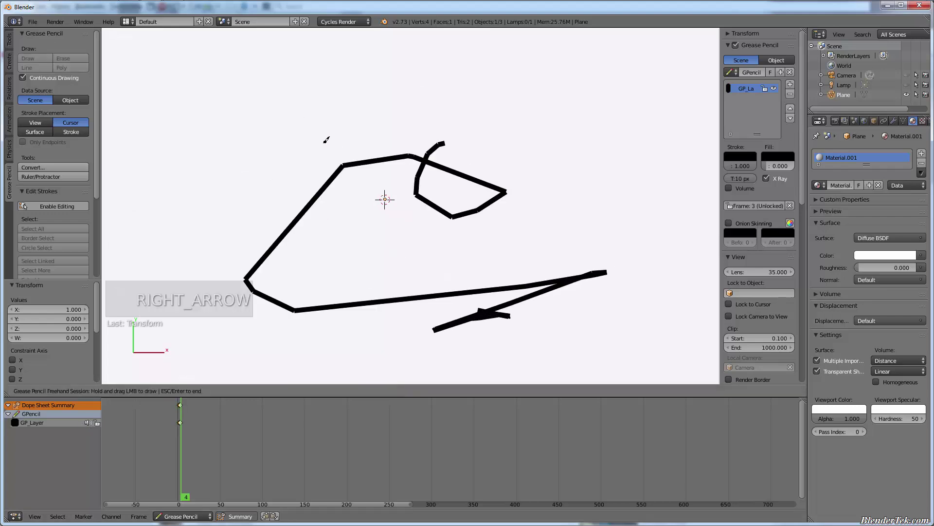
pyautogui.press('Right')
pyautogui.moveTo(304, 115)
pyautogui.mouseDown()
pyautogui.moveTo(369, 285)
pyautogui.moveTo(528, 328)
pyautogui.mouseUp()
# - Draw zigzag strokes on frames 6, 7 and 8, then end the drawing session
pyautogui.press('Right')
pyautogui.moveTo(428, 111)
pyautogui.mouseDown()
pyautogui.moveTo(458, 217)
pyautogui.moveTo(451, 369)
pyautogui.mouseUp()
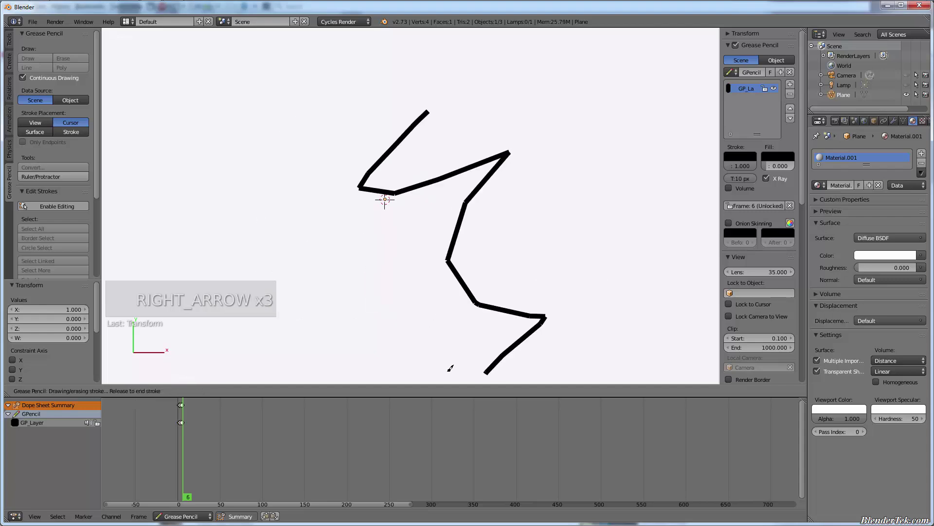
pyautogui.press('Right')
pyautogui.moveTo(320, 87)
pyautogui.mouseDown()
pyautogui.moveTo(314, 258)
pyautogui.moveTo(390, 324)
pyautogui.mouseUp()
pyautogui.press('Right')
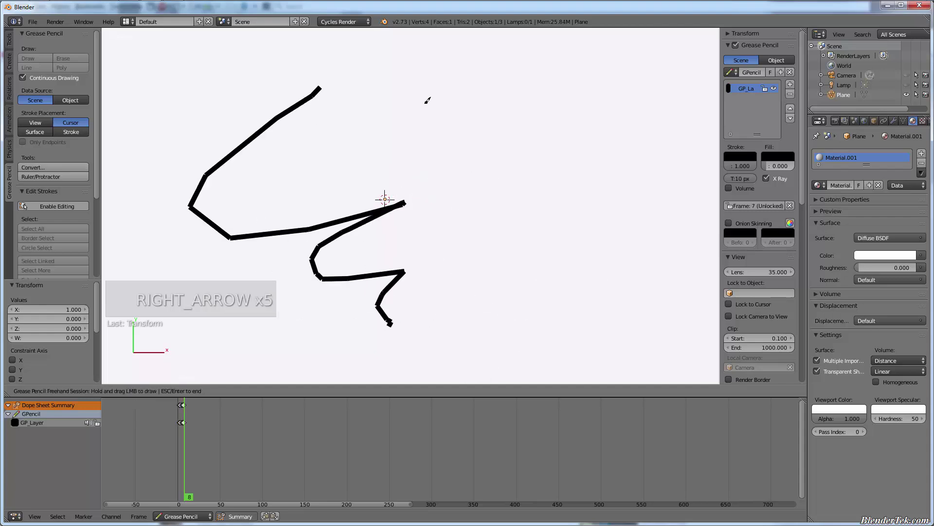
pyautogui.moveTo(425, 103)
pyautogui.mouseDown()
pyautogui.moveTo(561, 144)
pyautogui.moveTo(510, 307)
pyautogui.moveTo(486, 366)
pyautogui.mouseUp()
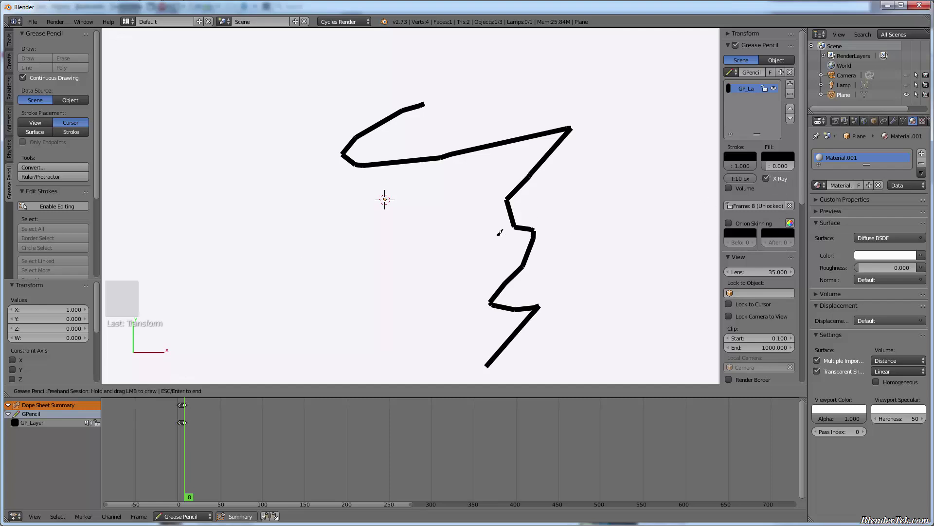
pyautogui.press('Escape')
# - Stop the layer drawing in front of objects and turn on onion skinning
pyautogui.scroll(-10, 788, 255)
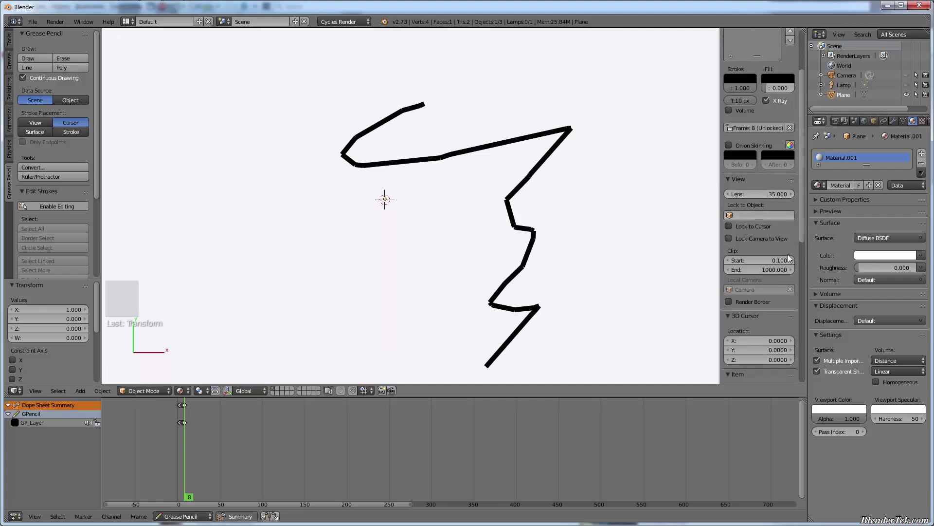
pyautogui.scroll(10, 784, 257)
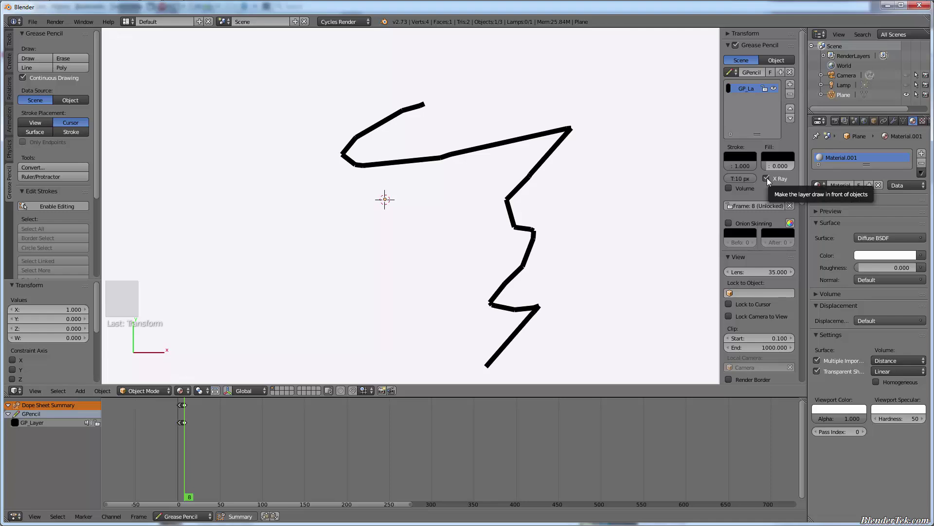
pyautogui.click(767, 180)
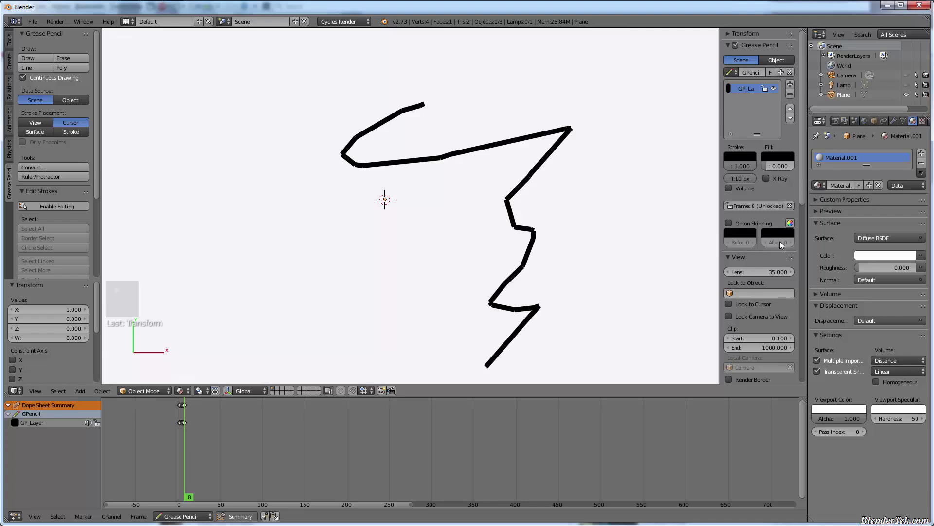
pyautogui.click(759, 222)
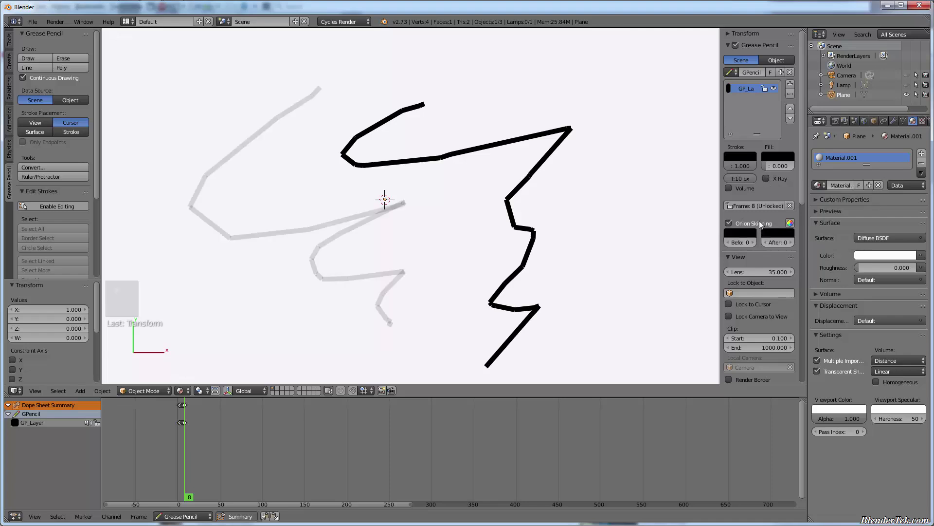
# - Step back and forth through frames 1–8 to review the animation, then undo recent changes
pyautogui.press('Left')
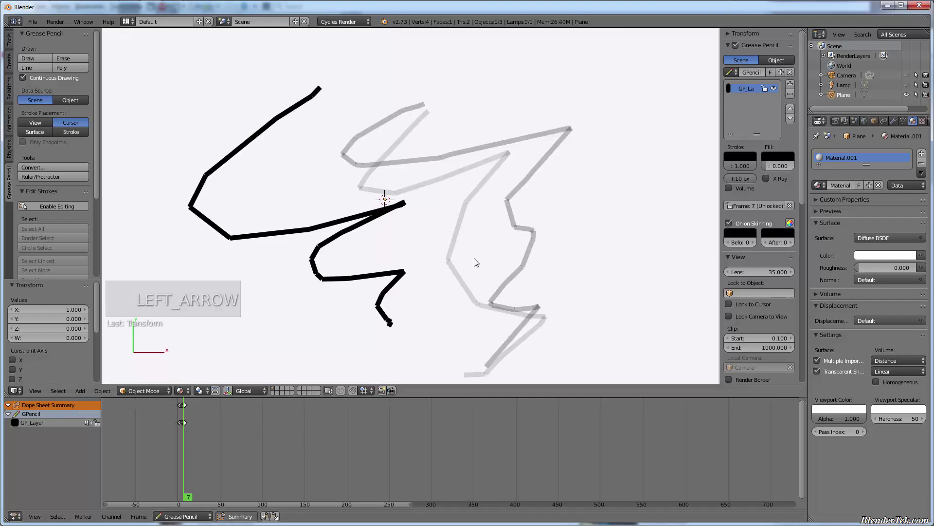
pyautogui.press('Left')
pyautogui.press('Left')
pyautogui.press('Left')
pyautogui.press('Left')
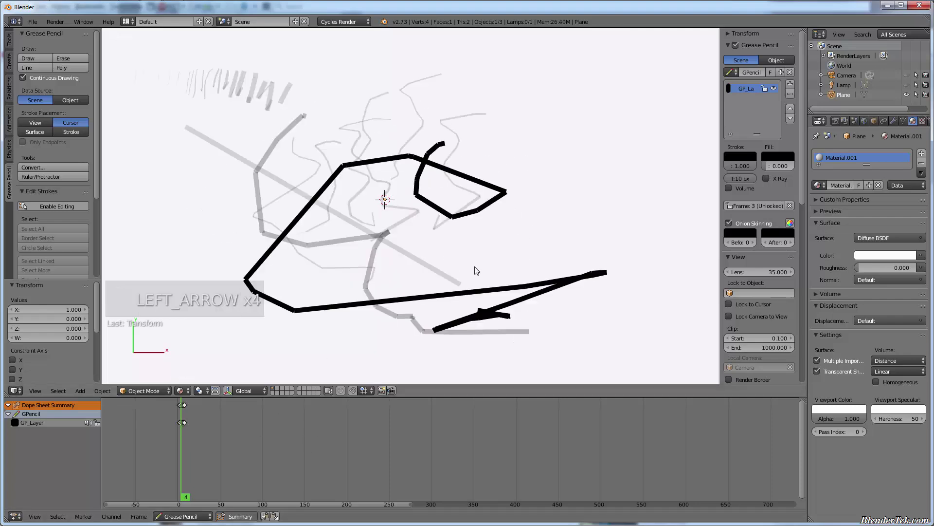
pyautogui.press('Right')
pyautogui.press('Right')
pyautogui.press('Right')
pyautogui.press('Right')
pyautogui.press('Right')
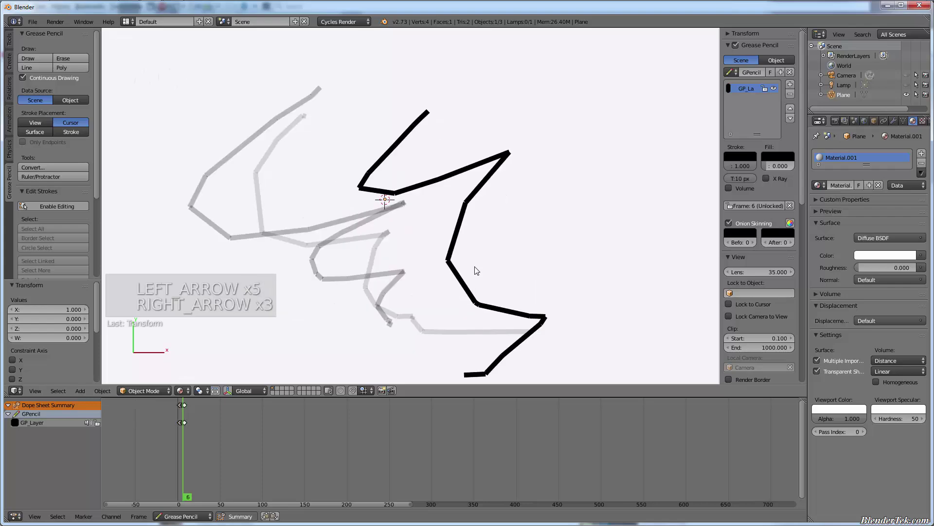
pyautogui.press('Right')
pyautogui.press('Left')
pyautogui.press('Left')
pyautogui.press('Left')
pyautogui.press('Left')
pyautogui.press('Left')
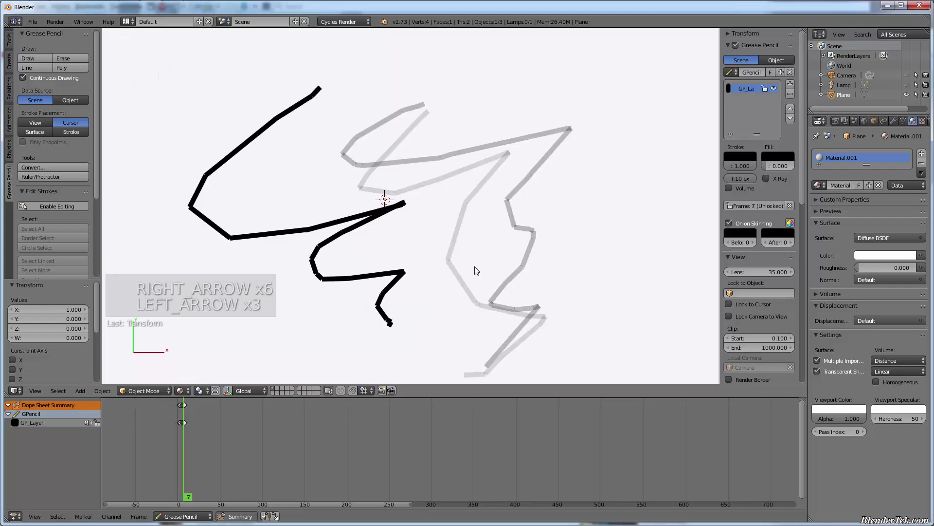
pyautogui.press('Left')
pyautogui.press('Left')
pyautogui.press('Left')
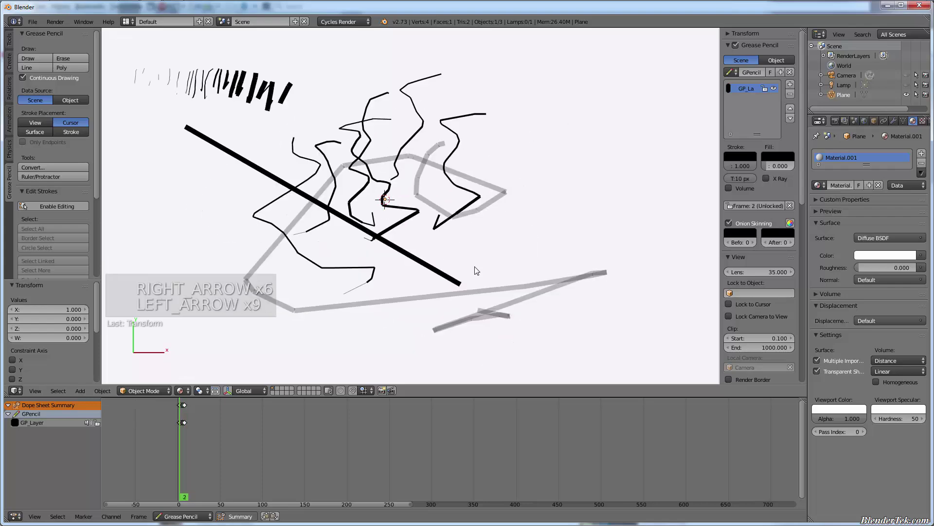
pyautogui.press('Right')
pyautogui.press('Right')
pyautogui.press('Right')
pyautogui.press('Right')
pyautogui.press('Right')
pyautogui.press('Right')
pyautogui.press('Right')
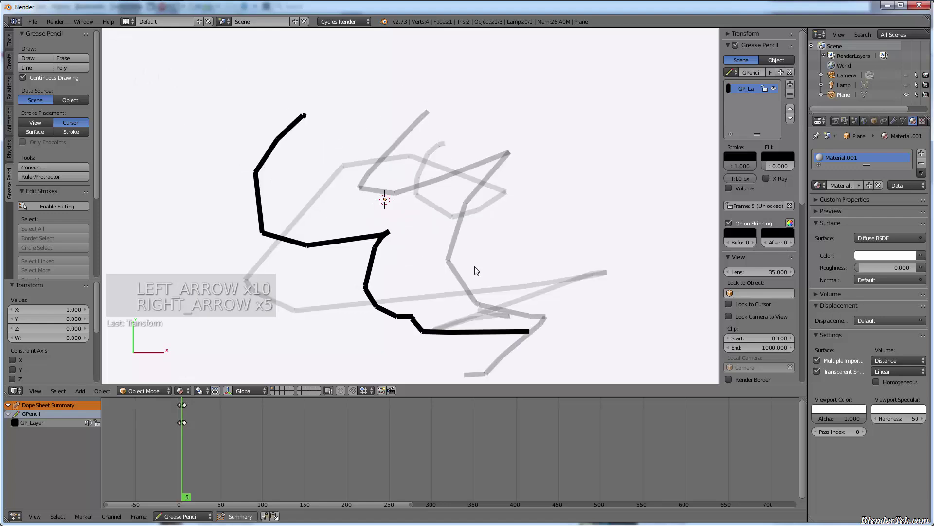
pyautogui.press('Right')
pyautogui.press('Right')
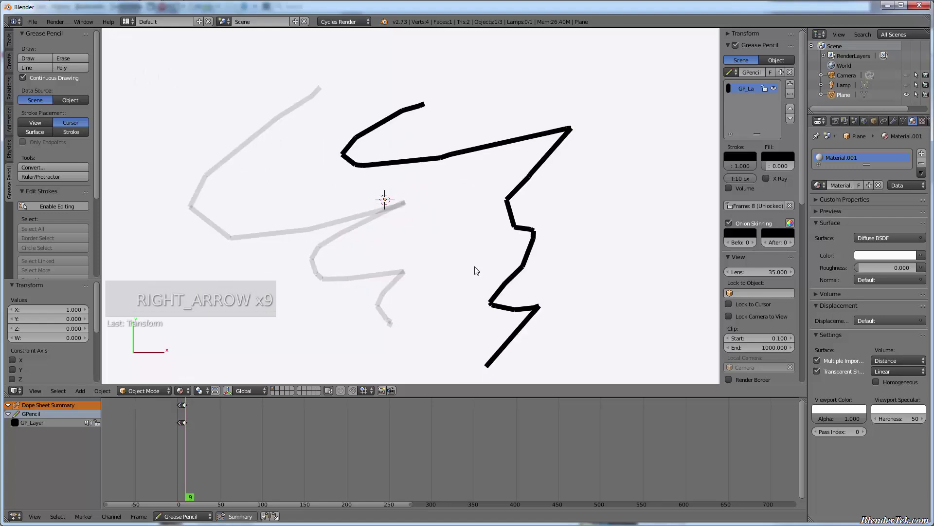
pyautogui.press('Left')
pyautogui.press('Left')
pyautogui.press('Left')
pyautogui.press('Left')
pyautogui.press('Left')
pyautogui.press('Left')
pyautogui.press('Left')
pyautogui.press('Left')
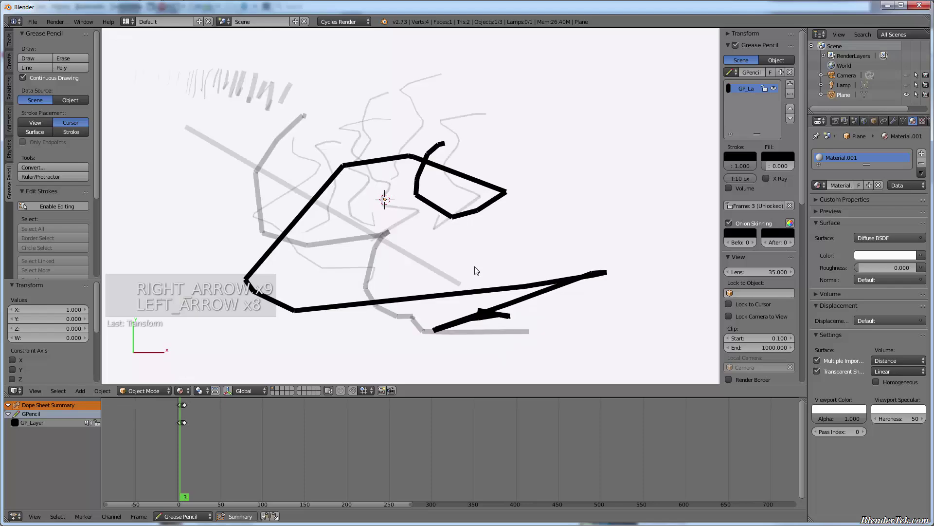
pyautogui.press('Right')
pyautogui.press('Right')
pyautogui.press('Right')
pyautogui.press('Right')
pyautogui.press('Right')
pyautogui.press('Right')
pyautogui.press('Right')
pyautogui.press('Right')
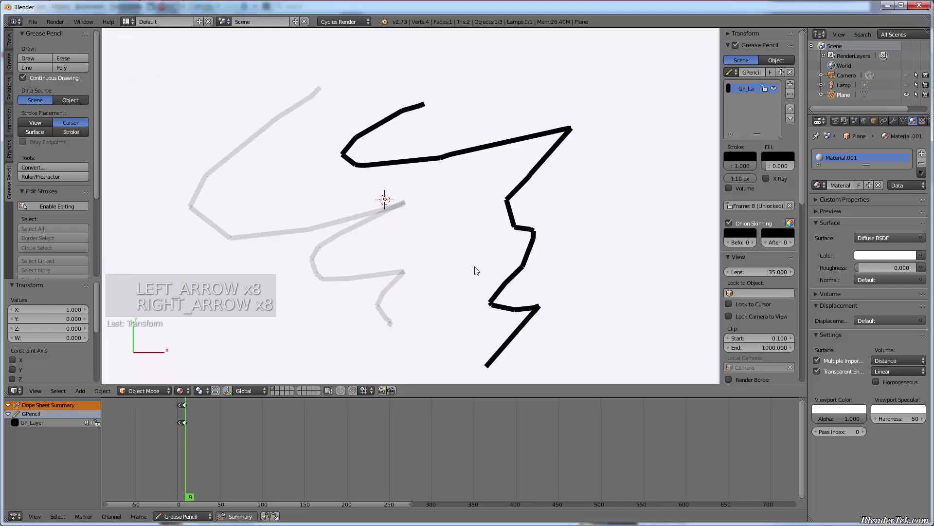
pyautogui.press('Left')
pyautogui.press('Left')
pyautogui.press('Left')
pyautogui.press('Left')
pyautogui.press('Left')
pyautogui.press('Left')
pyautogui.press('Left')
pyautogui.press('Left')
pyautogui.press('Left')
pyautogui.press('Left')
pyautogui.press('Left')
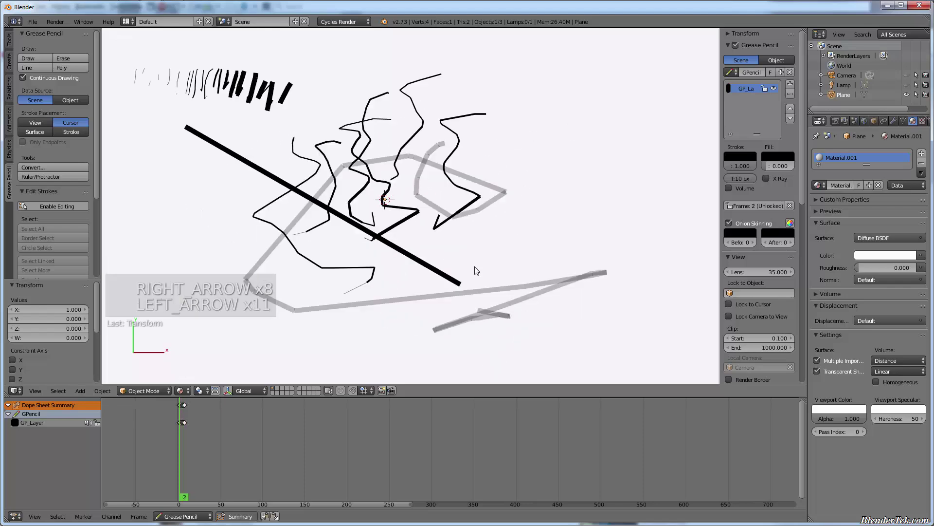
pyautogui.press('ctrl')
pyautogui.hotkey('ctrl', 'z')
pyautogui.hotkey('ctrl', 'z')
pyautogui.hotkey('ctrl', 'z')
pyautogui.hotkey('ctrl', 'z')
pyautogui.hotkey('ctrl', 'z')
pyautogui.hotkey('ctrl', 'z')
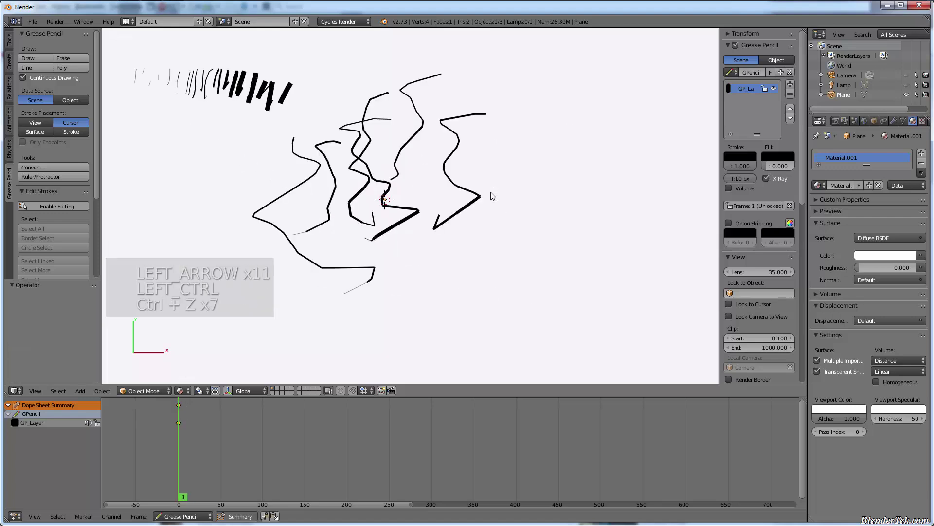
# - Undo until all strokes vanish, delete the grease pencil keyframe, and set the data source to Object
pyautogui.hotkey('ctrl', 'z')
pyautogui.hotkey('ctrl', 'z')
pyautogui.hotkey('ctrl', 'z')
pyautogui.hotkey('ctrl', 'z')
pyautogui.hotkey('ctrl', 'z')
pyautogui.hotkey('ctrl', 'z')
pyautogui.hotkey('ctrl', 'z')
pyautogui.hotkey('ctrl', 'z')
pyautogui.hotkey('ctrl', 'z')
pyautogui.hotkey('ctrl', 'z')
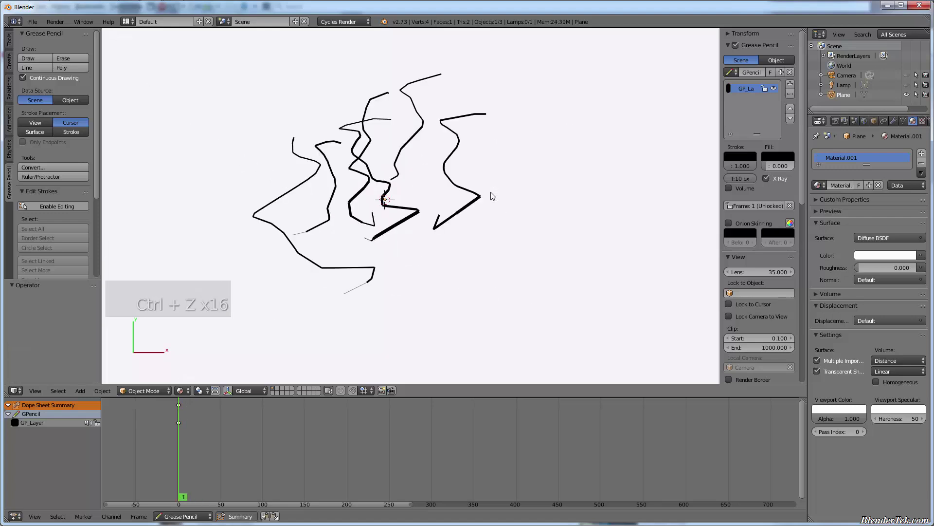
pyautogui.hotkey('ctrl', 'z')
pyautogui.hotkey('ctrl', 'z')
pyautogui.hotkey('ctrl', 'z')
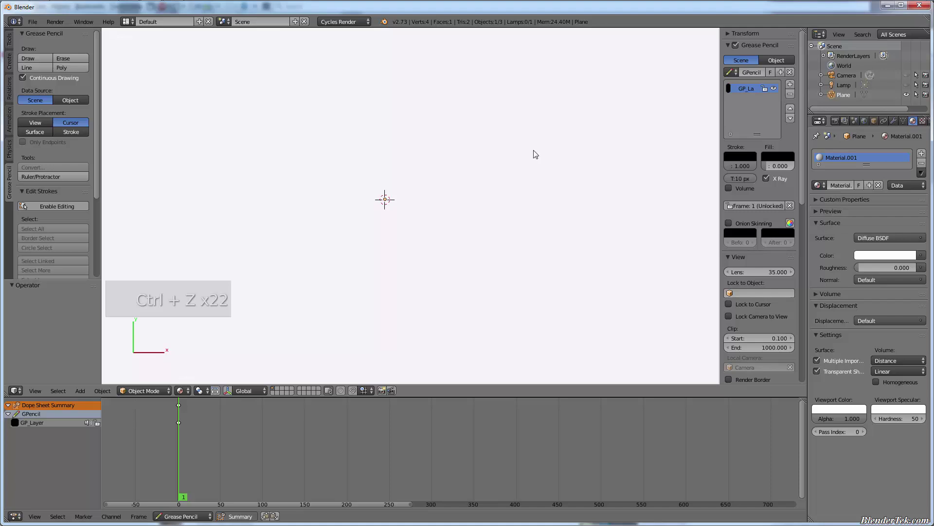
pyautogui.press('alt')
pyautogui.hotkey('alt', 'i')
pyautogui.click(394, 220)
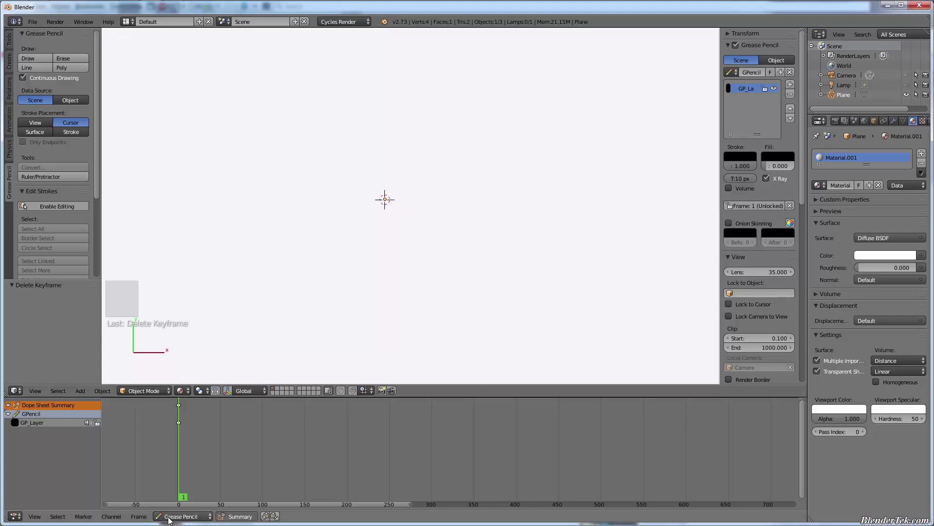
pyautogui.click(773, 61)
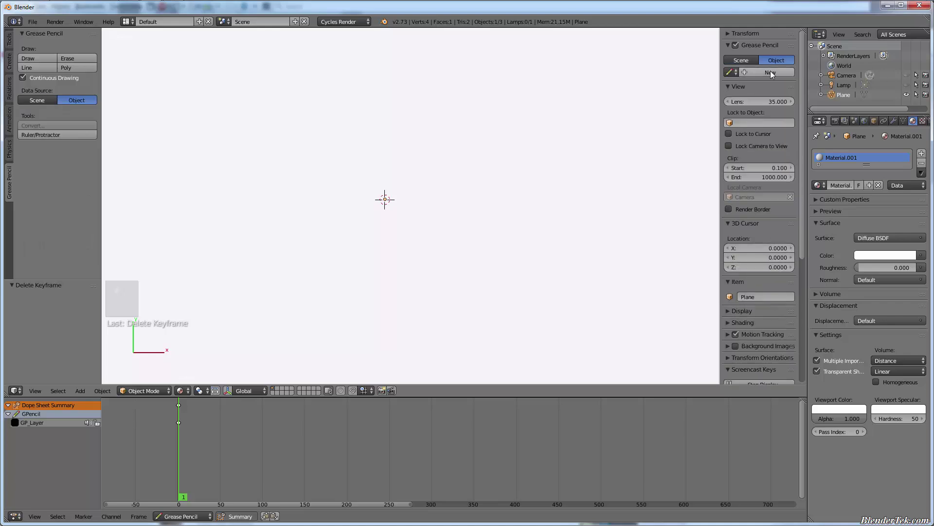
# - Create new grease pencil data and a layer on the object, collapsing the old GPencil channel
pyautogui.click(770, 71)
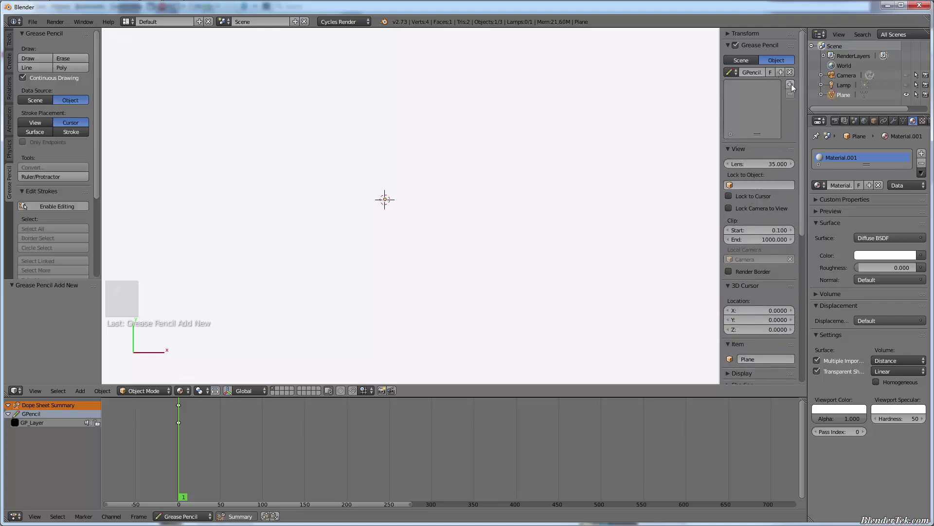
pyautogui.click(791, 84)
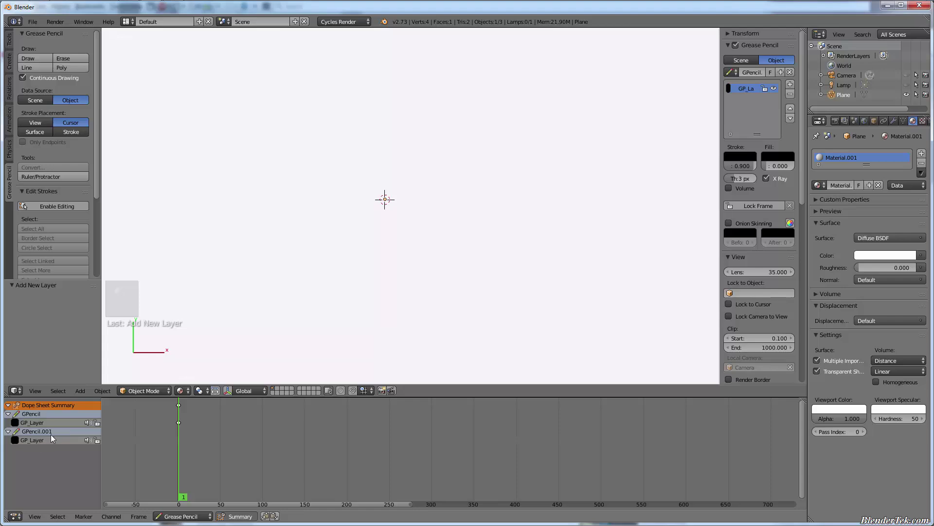
pyautogui.click(7, 413)
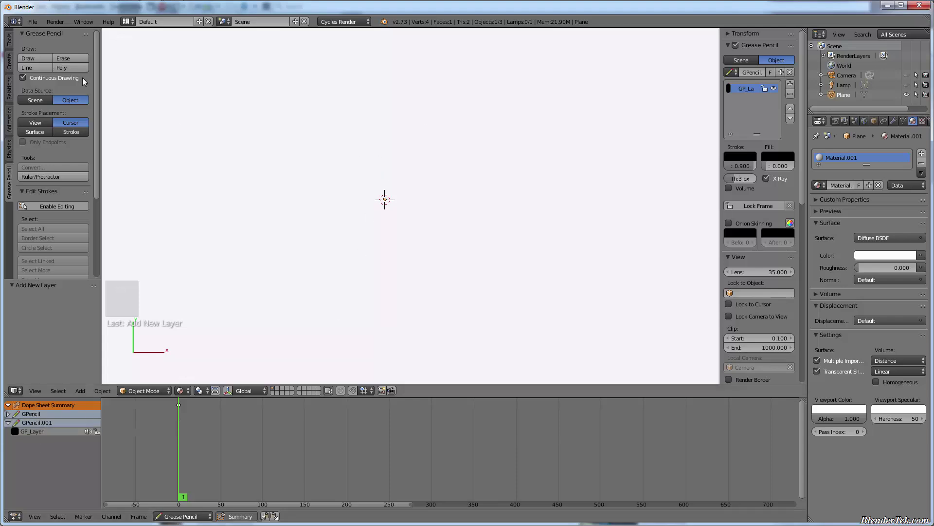
# - Draw black freehand scribbles on frames 1, 2 and 3
pyautogui.click(32, 60)
pyautogui.moveTo(358, 122)
pyautogui.mouseDown()
pyautogui.moveTo(288, 193)
pyautogui.moveTo(439, 314)
pyautogui.moveTo(400, 210)
pyautogui.moveTo(366, 174)
pyautogui.mouseUp()
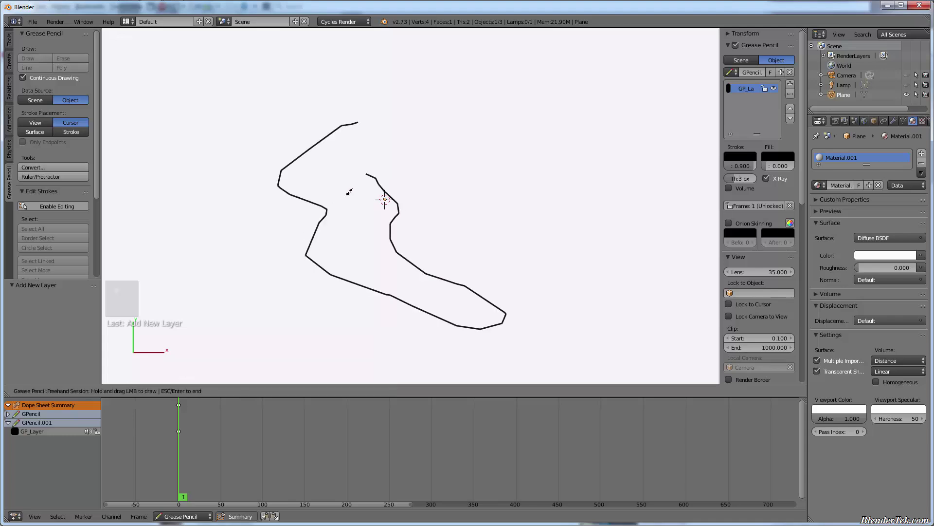
pyautogui.press('Right')
pyautogui.moveTo(347, 134)
pyautogui.mouseDown()
pyautogui.moveTo(378, 173)
pyautogui.moveTo(419, 301)
pyautogui.mouseUp()
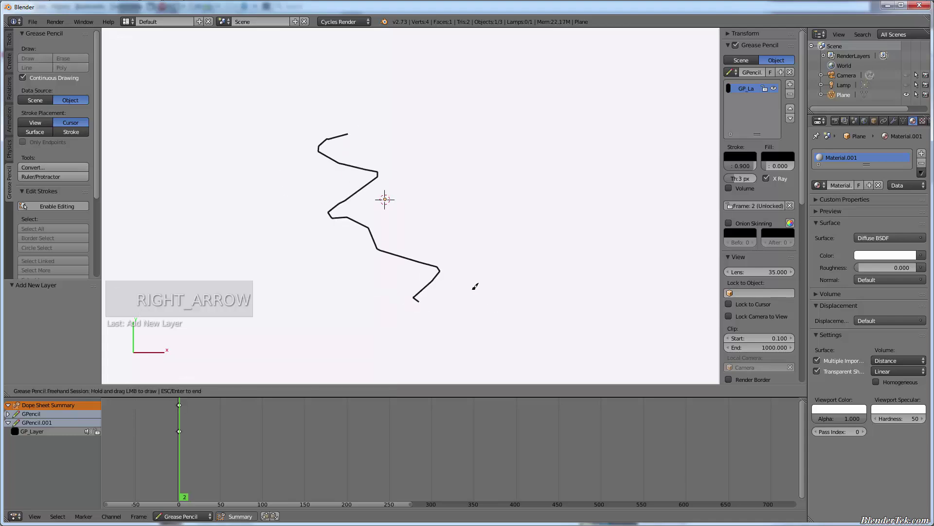
pyautogui.press('Right')
pyautogui.moveTo(380, 114)
pyautogui.mouseDown()
pyautogui.moveTo(411, 169)
pyautogui.moveTo(437, 298)
pyautogui.moveTo(381, 327)
pyautogui.mouseUp()
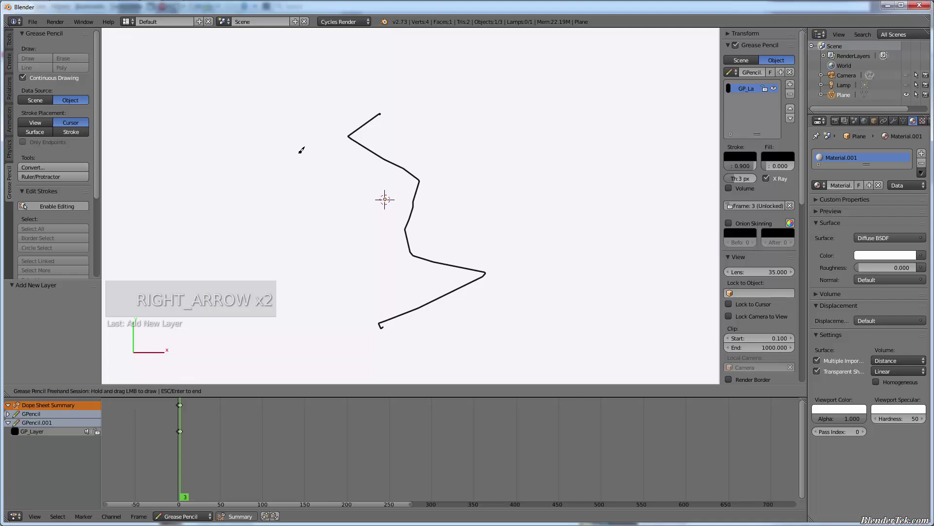
pyautogui.press('Escape')
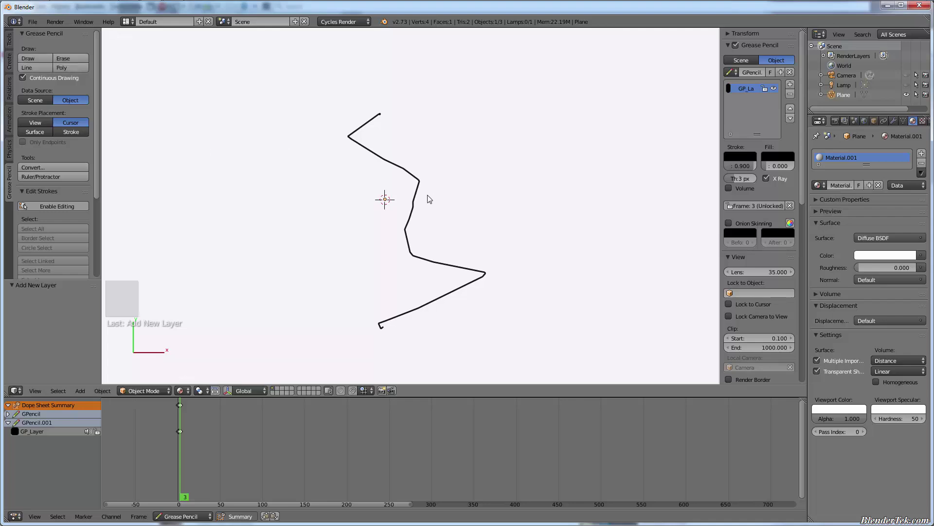
# - Draw large looped scribbles on frames 4 and 5
pyautogui.press('Right')
pyautogui.click(35, 58)
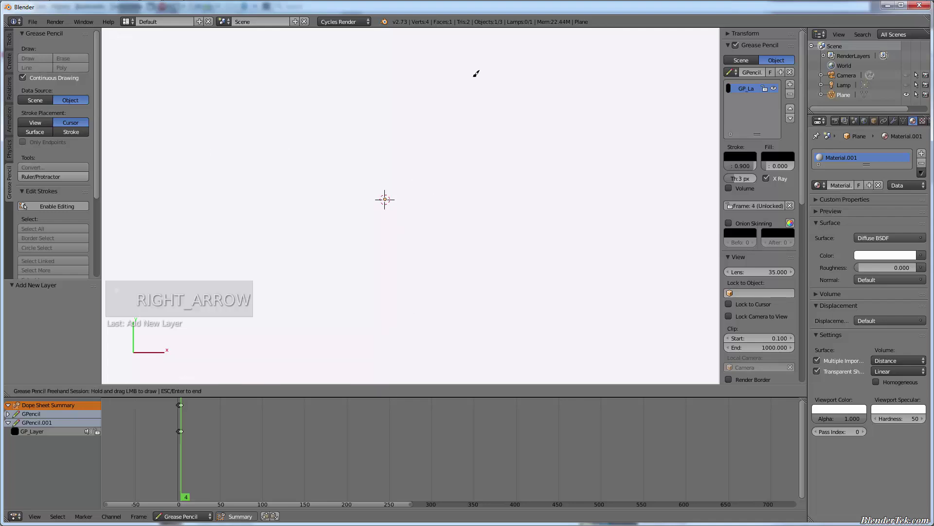
pyautogui.moveTo(457, 106)
pyautogui.mouseDown()
pyautogui.moveTo(462, 177)
pyautogui.moveTo(575, 335)
pyautogui.mouseUp()
pyautogui.moveTo(574, 241)
pyautogui.mouseDown()
pyautogui.moveTo(472, 96)
pyautogui.moveTo(372, 121)
pyautogui.mouseUp()
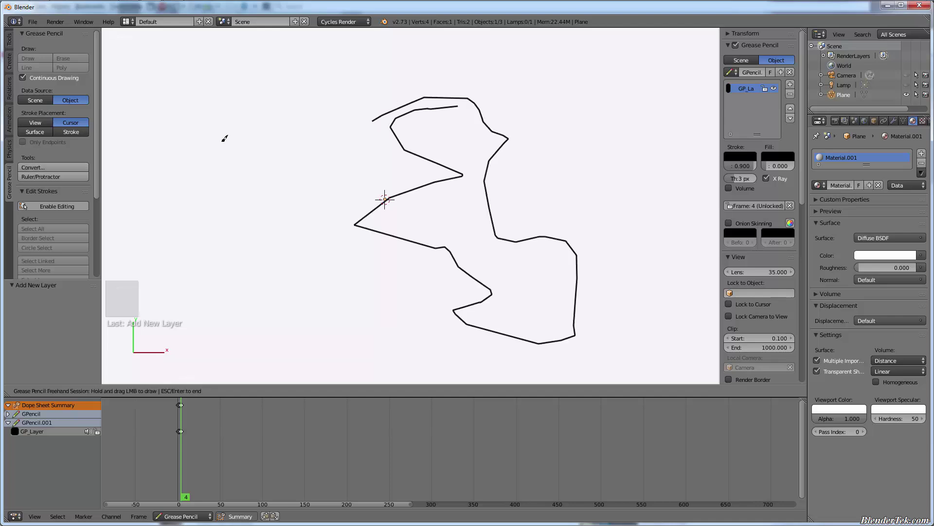
pyautogui.press('Escape')
pyautogui.press('Right')
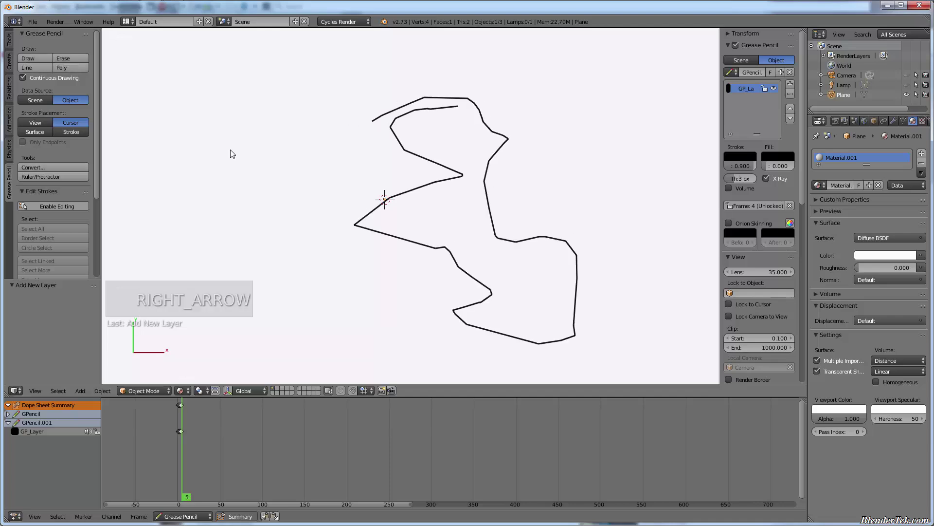
pyautogui.click(35, 58)
pyautogui.moveTo(306, 83); pyautogui.dragTo(360, 167)
pyautogui.moveTo(275, 210)
pyautogui.mouseDown()
pyautogui.moveTo(440, 140)
pyautogui.moveTo(258, 81)
pyautogui.mouseUp()
pyautogui.press('Escape')
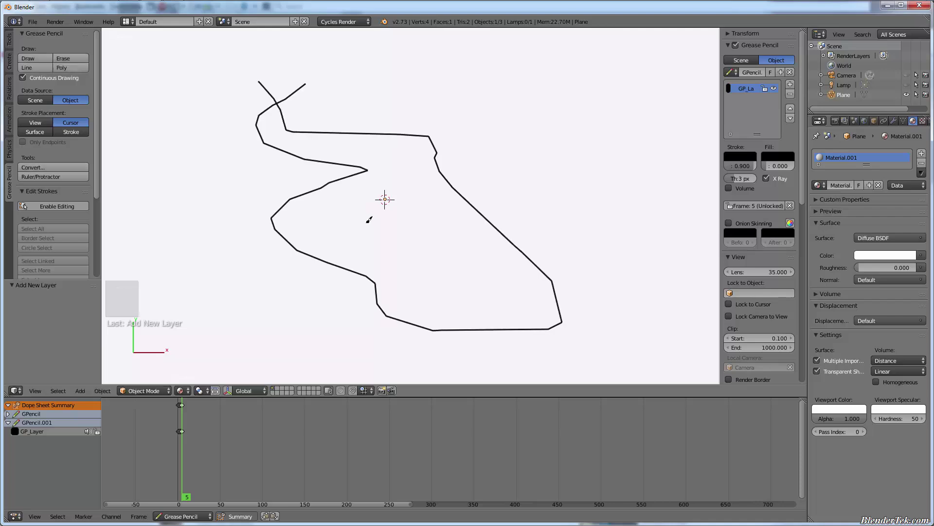
# - Draw a loop-shaped scribble on frame 6 and advance to frame 7
pyautogui.press('Right')
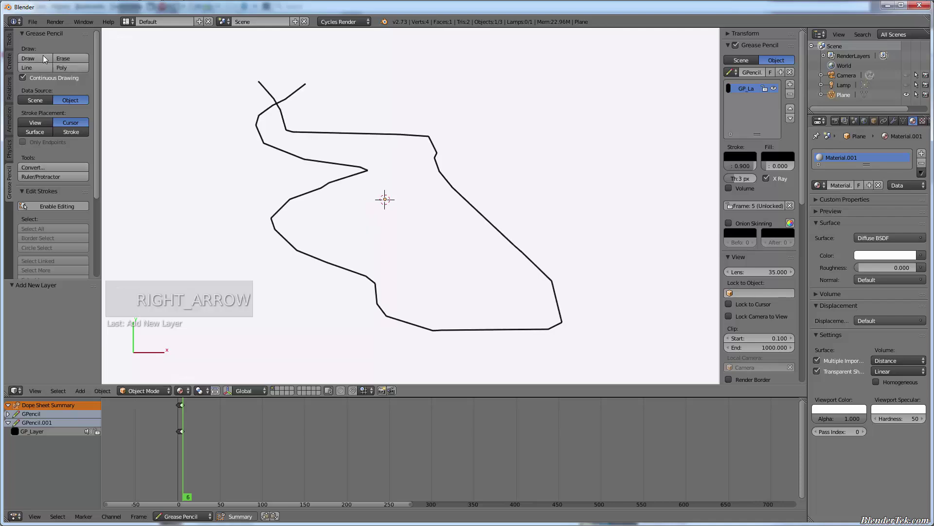
pyautogui.click(24, 58)
pyautogui.moveTo(382, 135)
pyautogui.mouseDown()
pyautogui.moveTo(532, 148)
pyautogui.moveTo(392, 112)
pyautogui.mouseUp()
pyautogui.press('Escape')
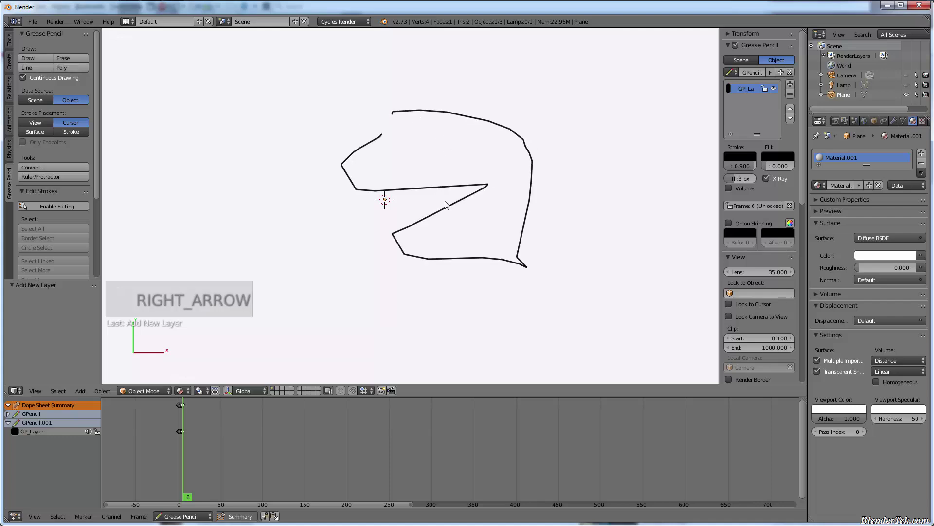
pyautogui.press('Right')
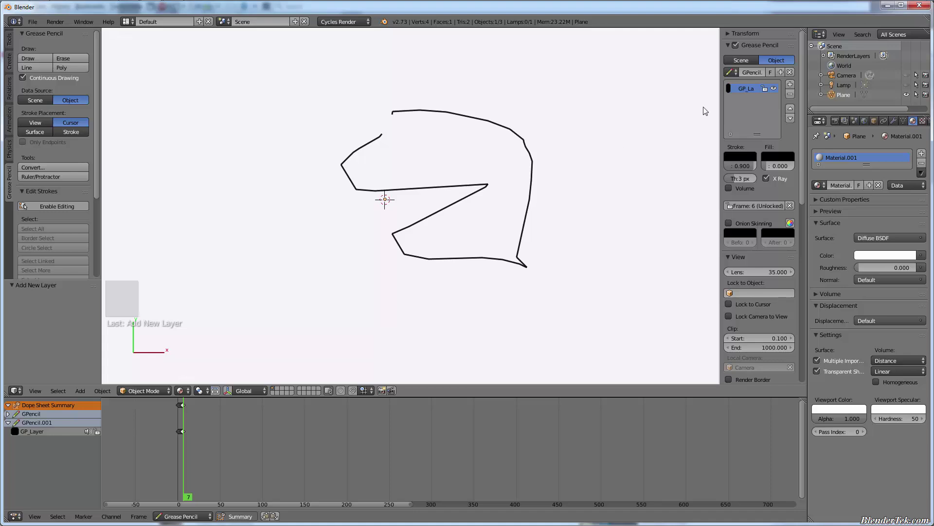
# - Add a second layer, GP_Layer.001, and set its stroke colour to blue
pyautogui.click(790, 84)
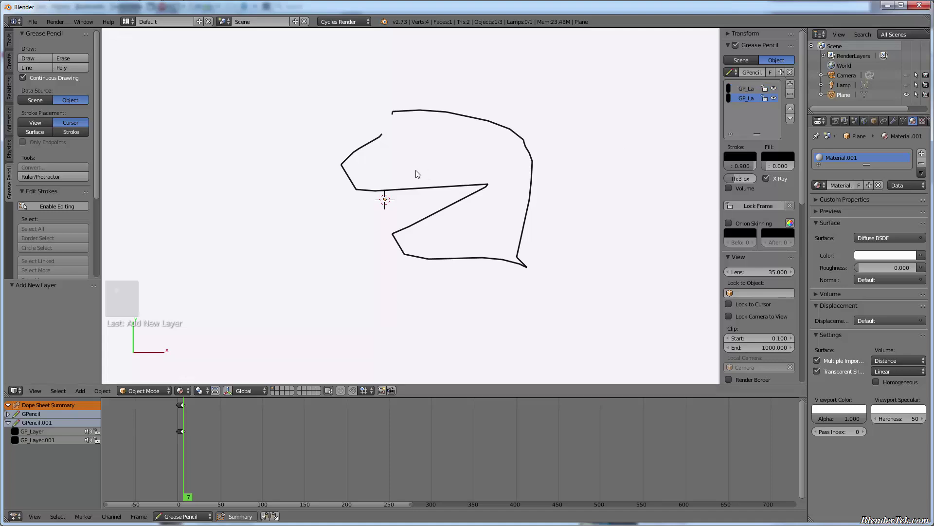
pyautogui.click(741, 158)
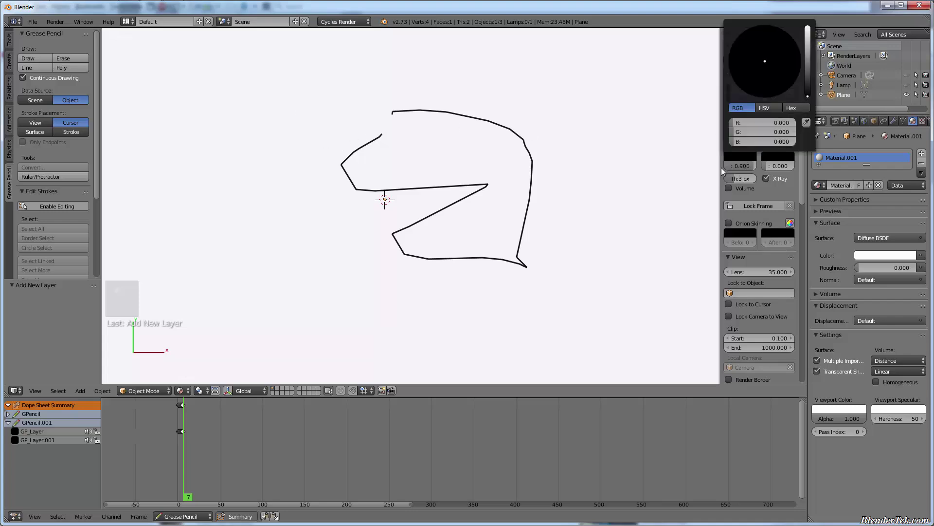
pyautogui.click(779, 110)
pyautogui.click(808, 68)
pyautogui.click(747, 45)
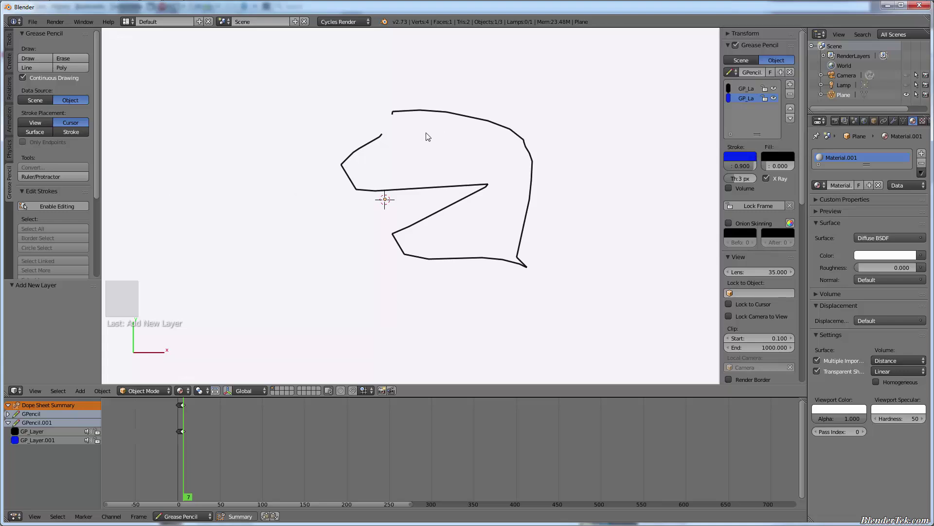
# - Draw a blue zigzag stroke over the black scribble on frame 7
pyautogui.moveTo(443, 111)
pyautogui.mouseDown()
pyautogui.moveTo(393, 151)
pyautogui.moveTo(531, 199)
pyautogui.moveTo(477, 249)
pyautogui.moveTo(599, 281)
pyautogui.mouseUp()
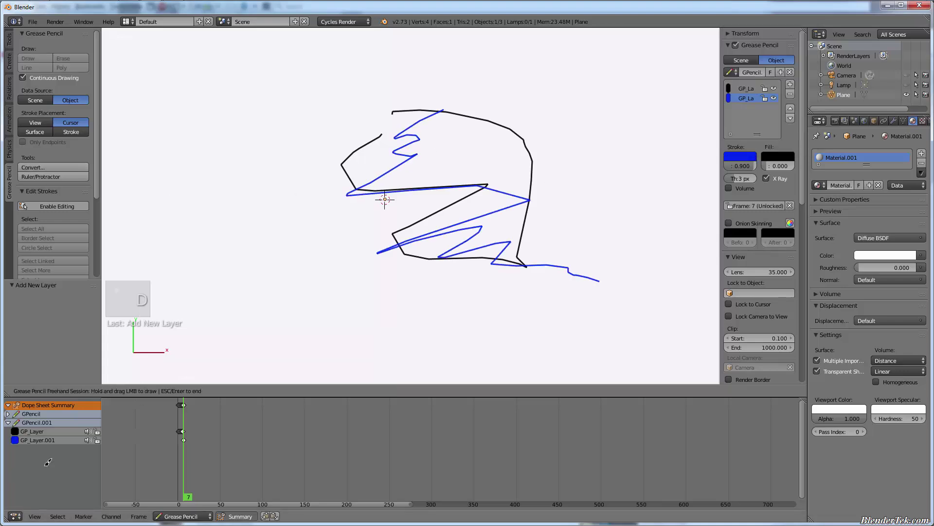
pyautogui.click(37, 431)
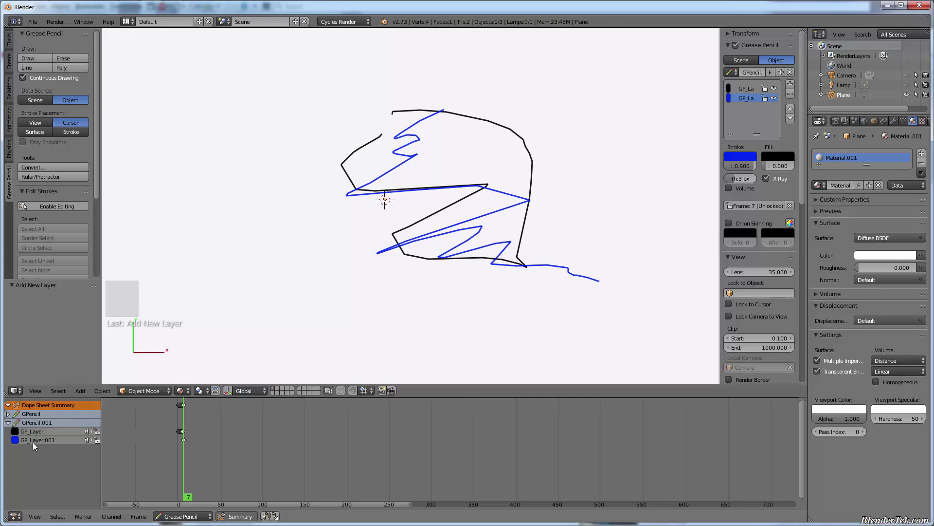
pyautogui.scroll(1, 168, 436)
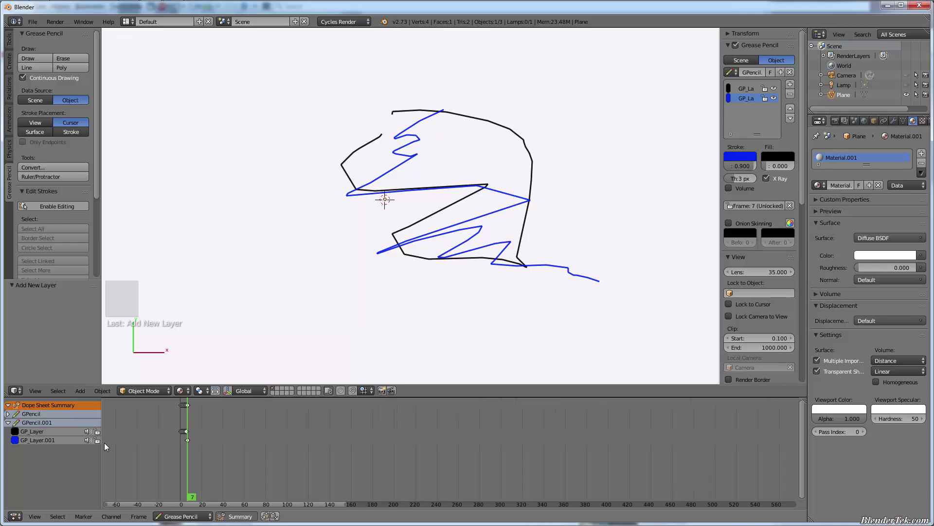
# - Select the GP_Layer.001 channel and its keyframe at frame 7 in the Dope Sheet
pyautogui.click(38, 440)
pyautogui.press('g')
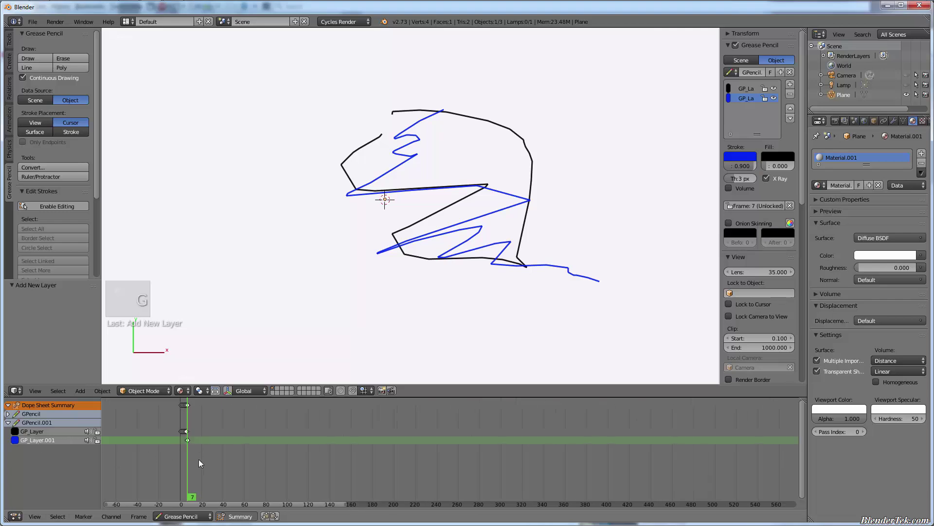
pyautogui.click(187, 441)
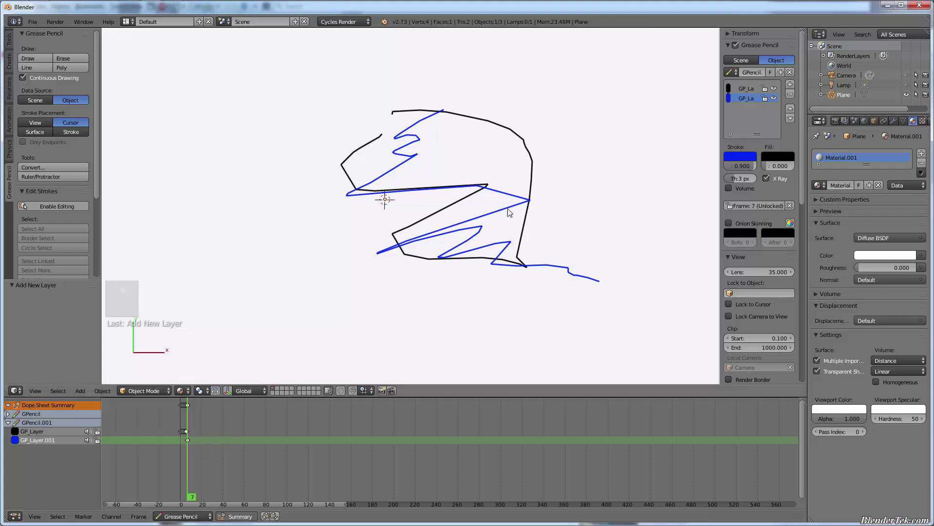
pyautogui.press('a')
pyautogui.press('a')
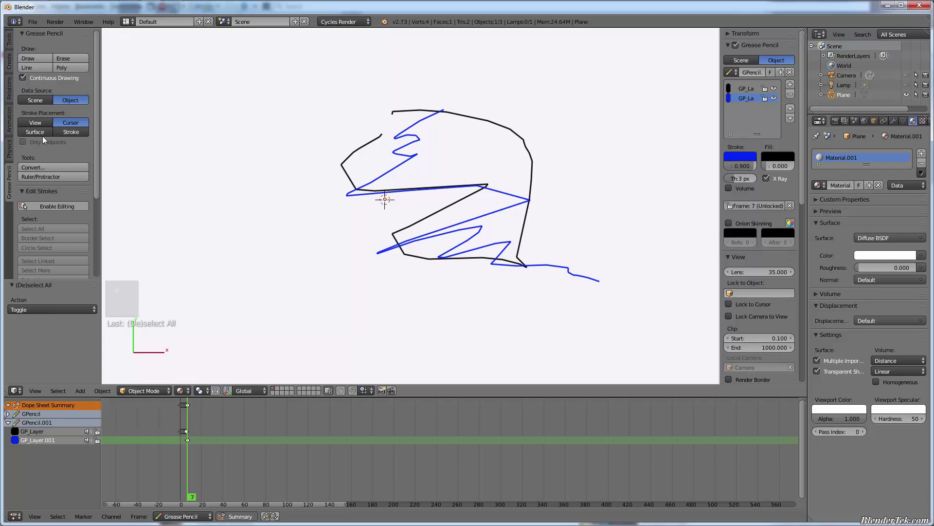
pyautogui.scroll(-4, 66, 195)
# - Enable stroke editing, then try moving the keyframes and cancel, leaving them at frame 7
pyautogui.click(63, 126)
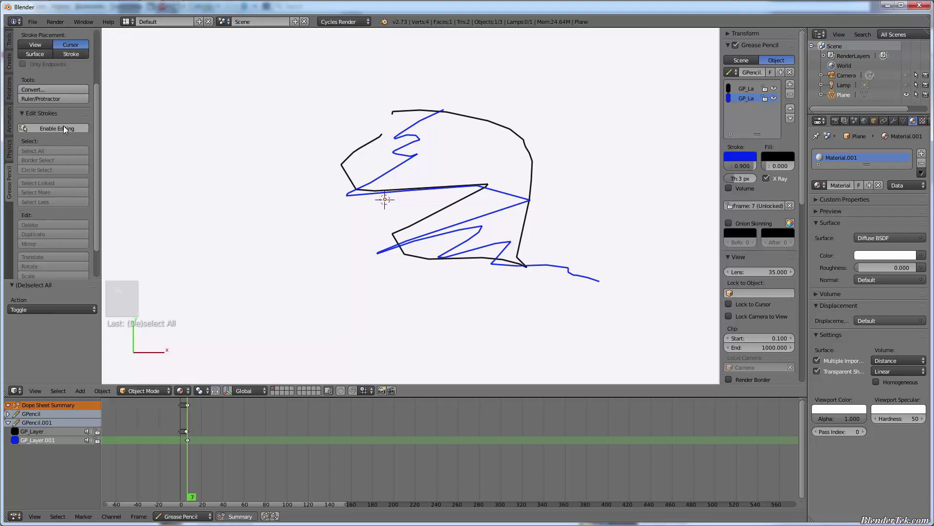
pyautogui.press('g')
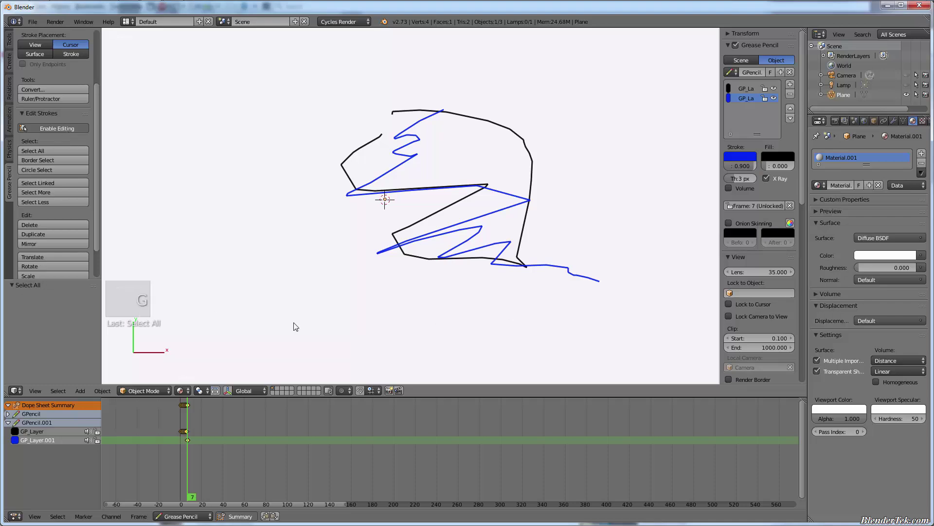
pyautogui.press('g')
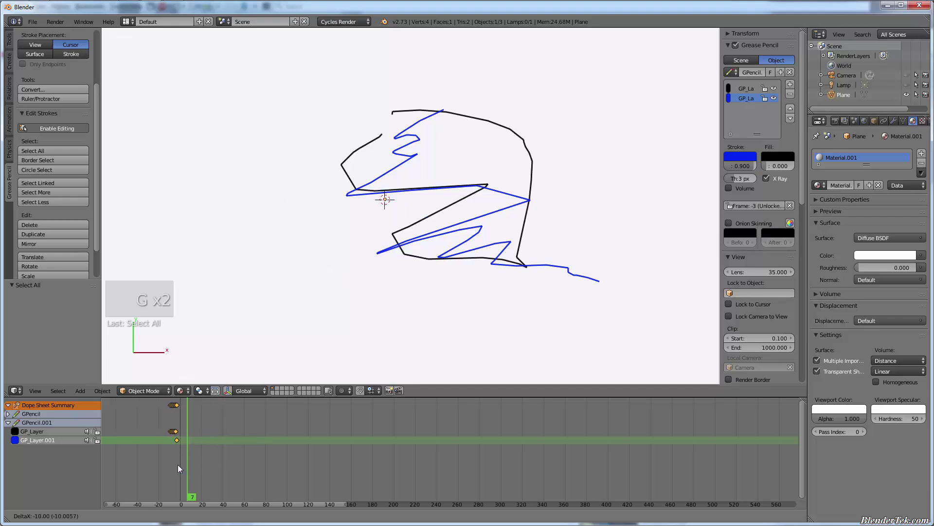
pyautogui.click(191, 465)
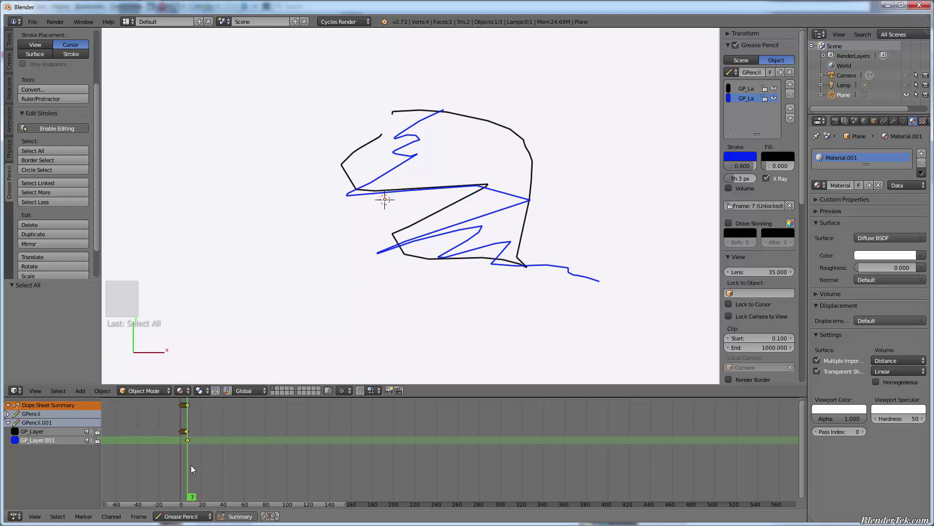
pyautogui.press('a')
pyautogui.scroll(-2, 62, 218)
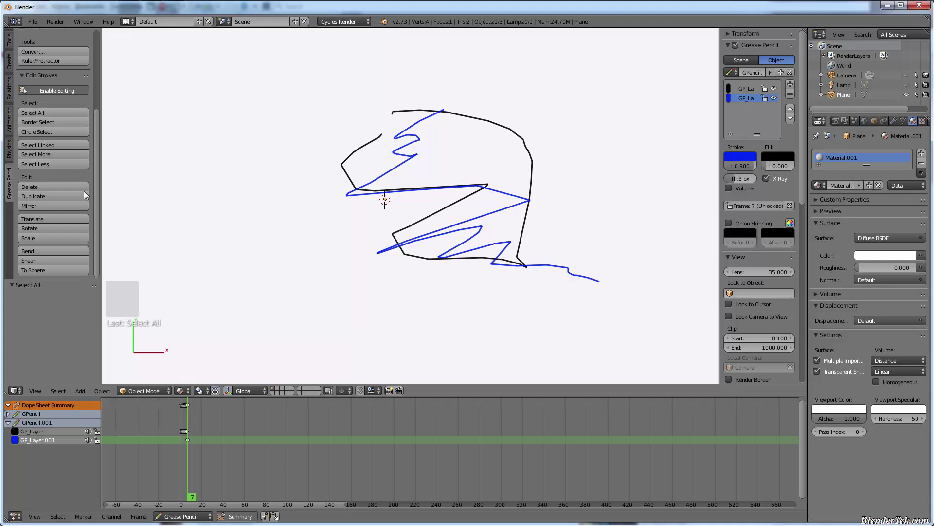
# - Brush-select points on the upper strokes and scale them up by 1.217
pyautogui.press('c')
pyautogui.moveTo(433, 171)
pyautogui.mouseDown()
pyautogui.moveTo(417, 136)
pyautogui.moveTo(399, 166)
pyautogui.moveTo(420, 158)
pyautogui.mouseUp()
pyautogui.rightClick(420, 159)
pyautogui.press('g')
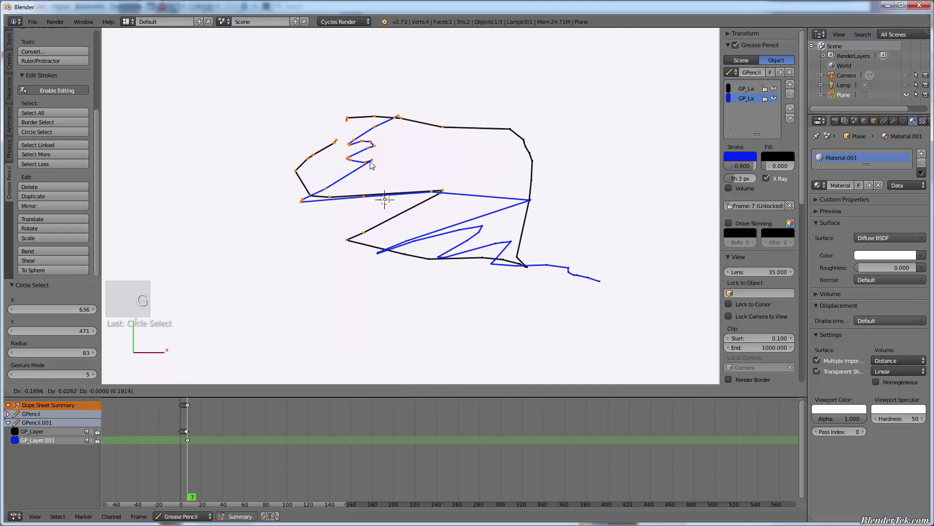
pyautogui.press('r')
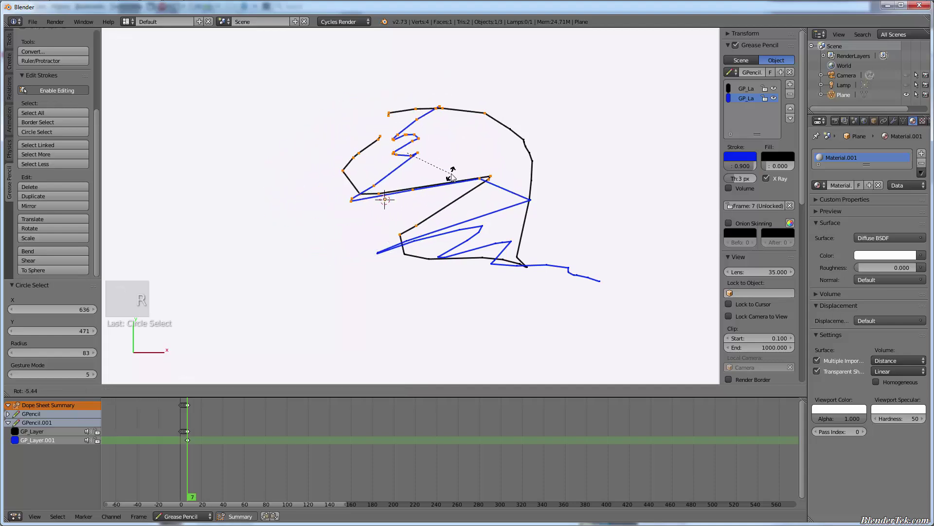
pyautogui.press('s')
pyautogui.click(462, 177)
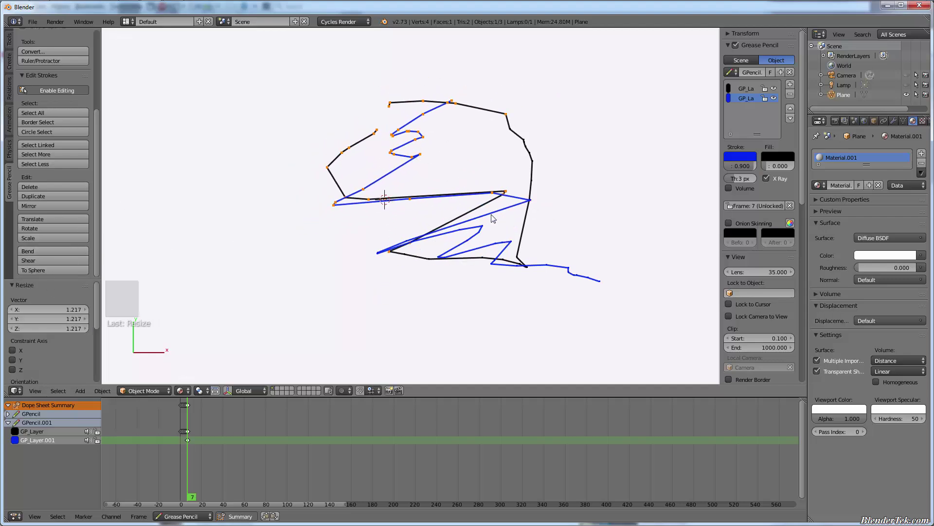
# - Select all stroke points, try a transform, and cancel it, leaving the drawing unchanged
pyautogui.press('a')
pyautogui.press('a')
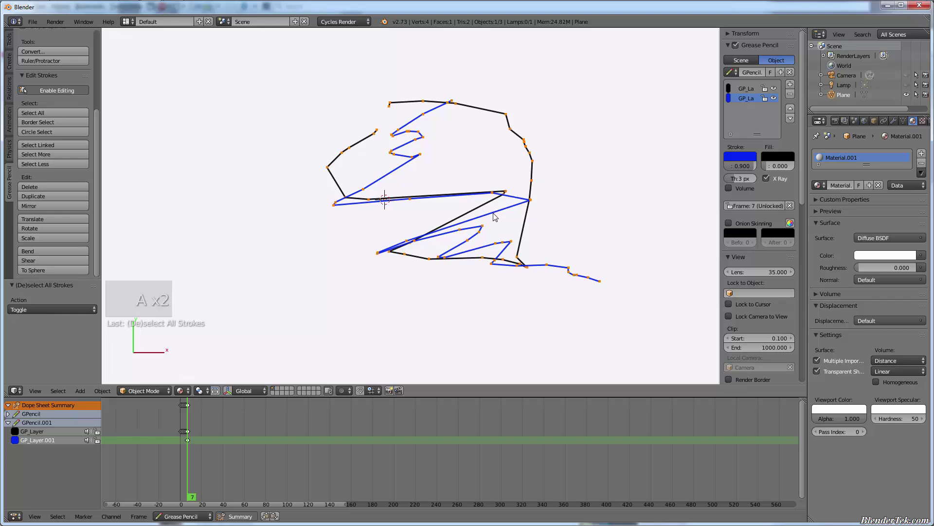
pyautogui.press('a')
pyautogui.press('a')
pyautogui.press('g')
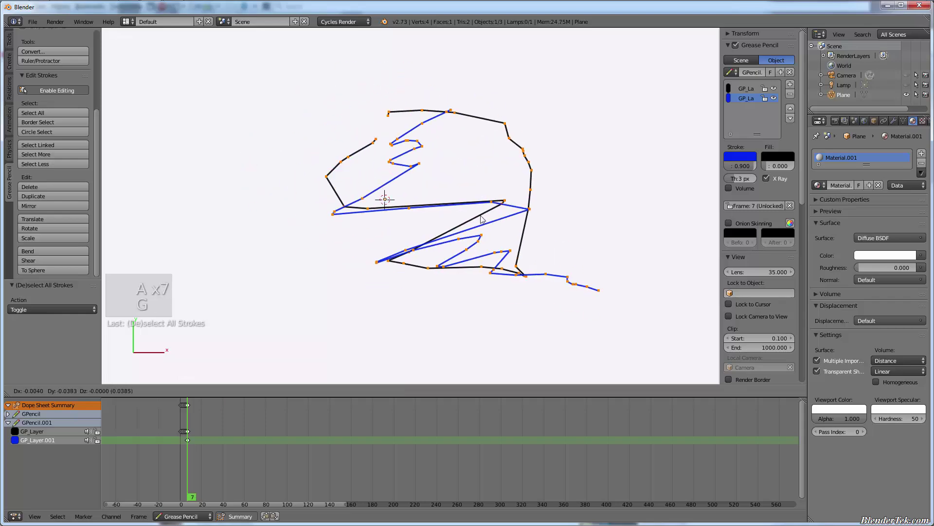
pyautogui.press('r')
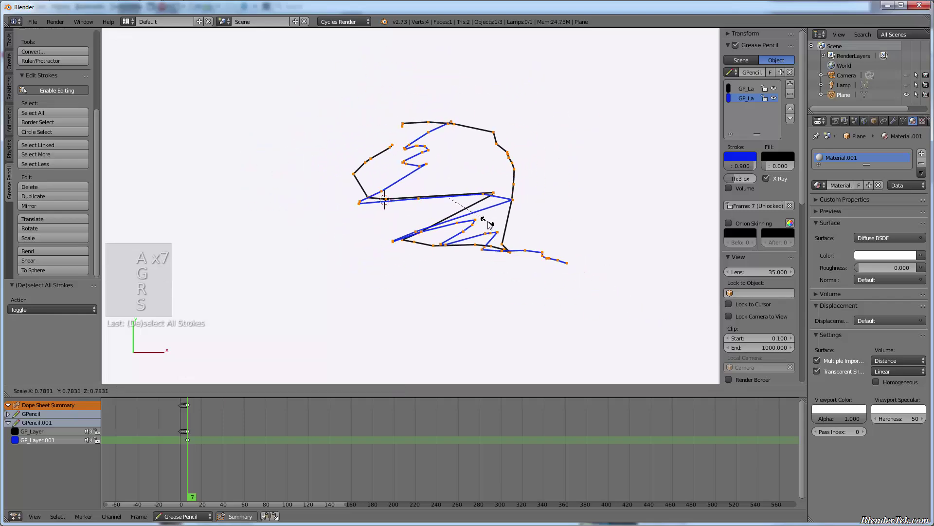
pyautogui.press('s')
pyautogui.rightClick(364, 175)
# - Select points on the black stroke, delete the whole stroke, then undo the deletion
pyautogui.rightClick(376, 130)
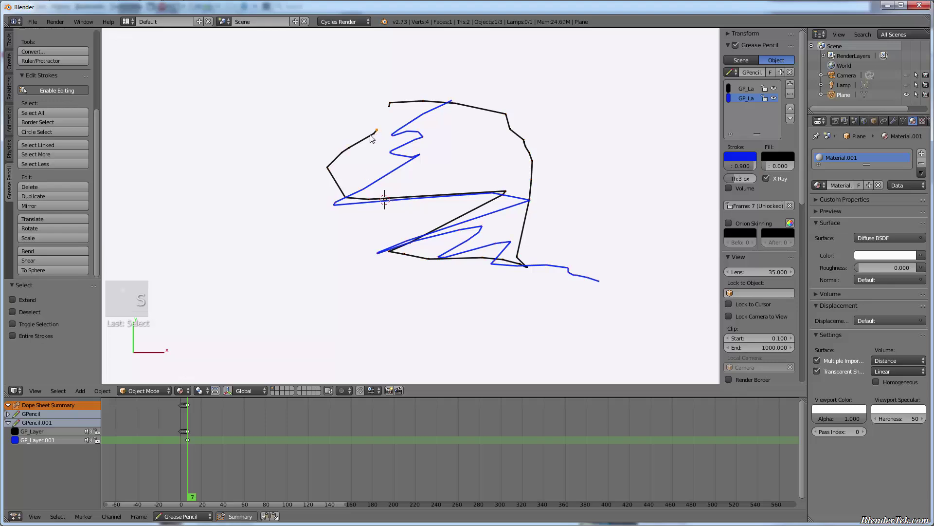
pyautogui.keyDown('shift'); pyautogui.rightClick(349, 148); pyautogui.keyUp('shift')
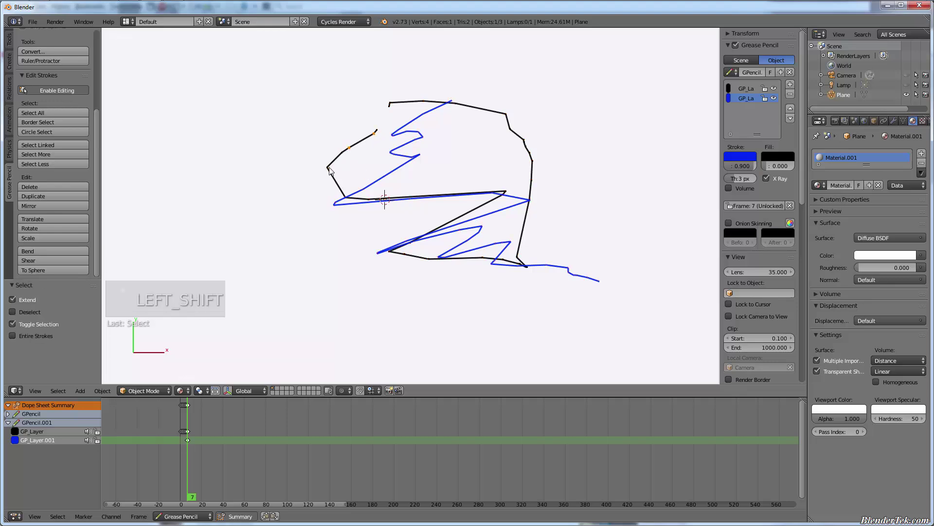
pyautogui.keyDown('shift'); pyautogui.rightClick(327, 168); pyautogui.keyUp('shift')
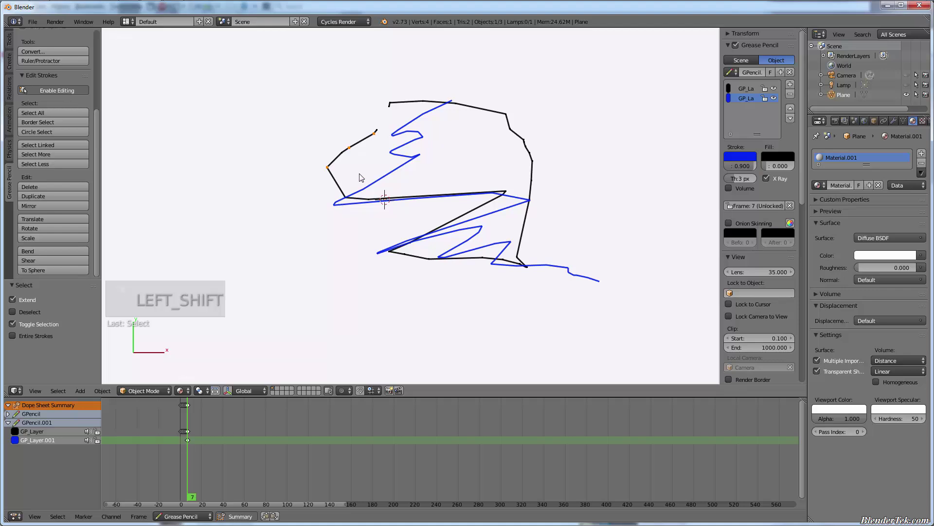
pyautogui.press('x')
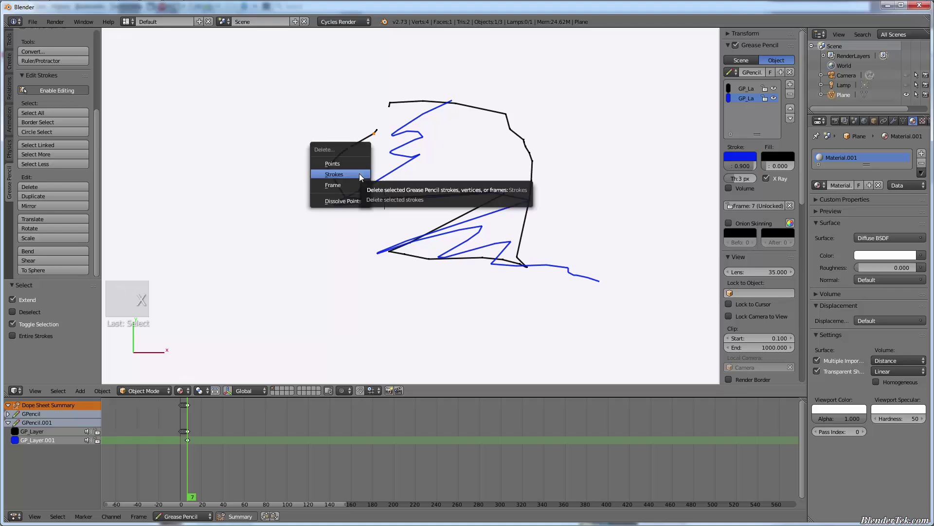
pyautogui.click(361, 174)
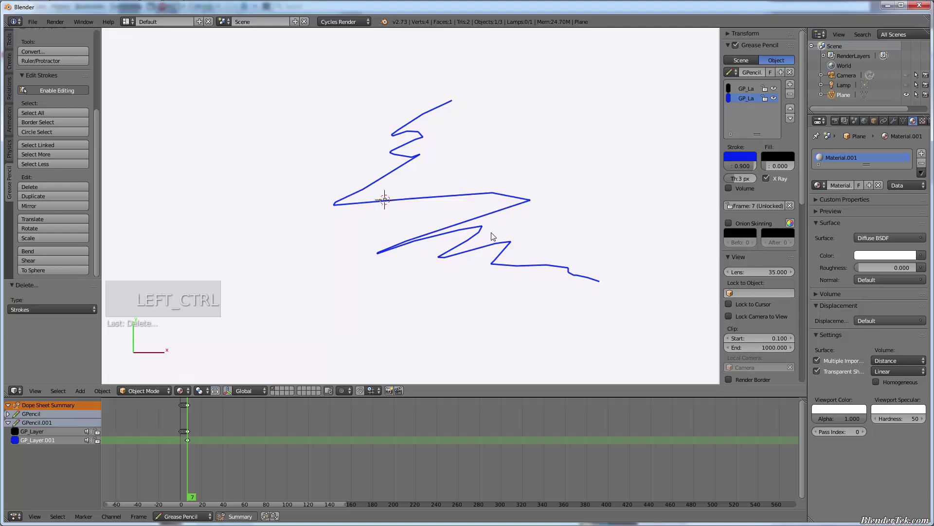
pyautogui.hotkey('ctrl', 'z')
pyautogui.hotkey('ctrl', 'z')
pyautogui.hotkey('ctrl', 'z')
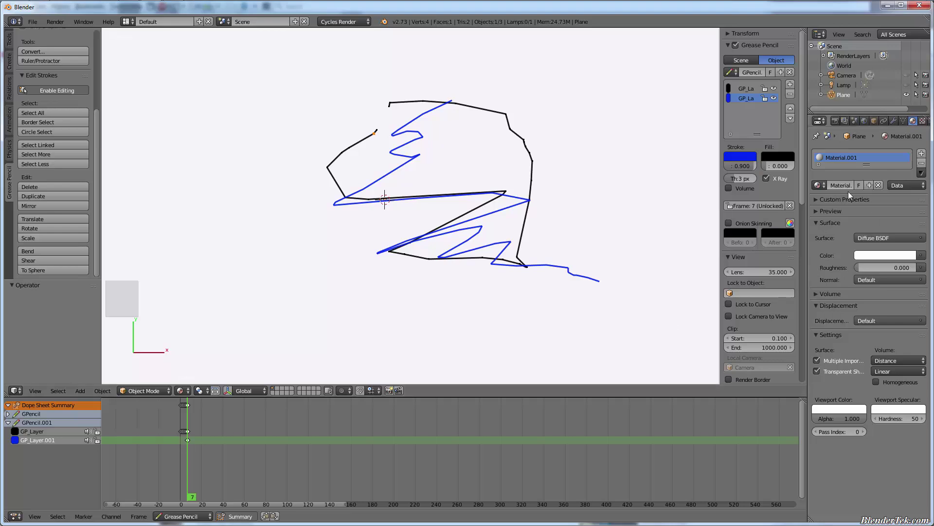
# - Set the scene frame rate to Custom at 2 FPS in Render properties, then scrub to frame 0
pyautogui.click(835, 121)
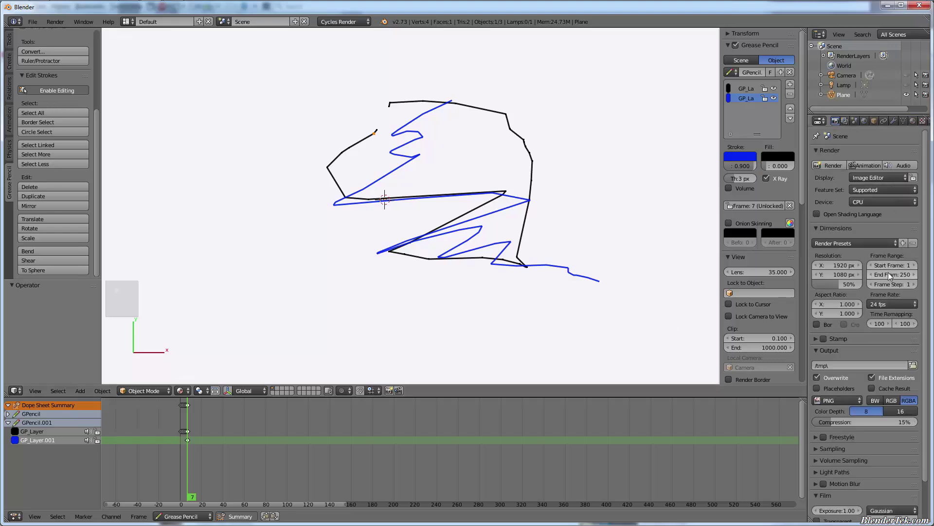
pyautogui.click(894, 302)
pyautogui.click(884, 392)
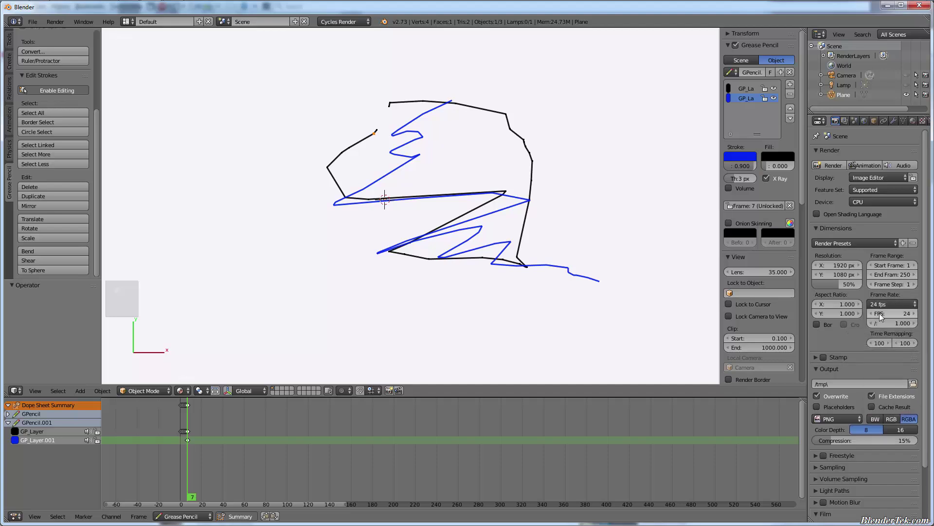
pyautogui.click(893, 313)
pyautogui.write('2')
pyautogui.press('Return')
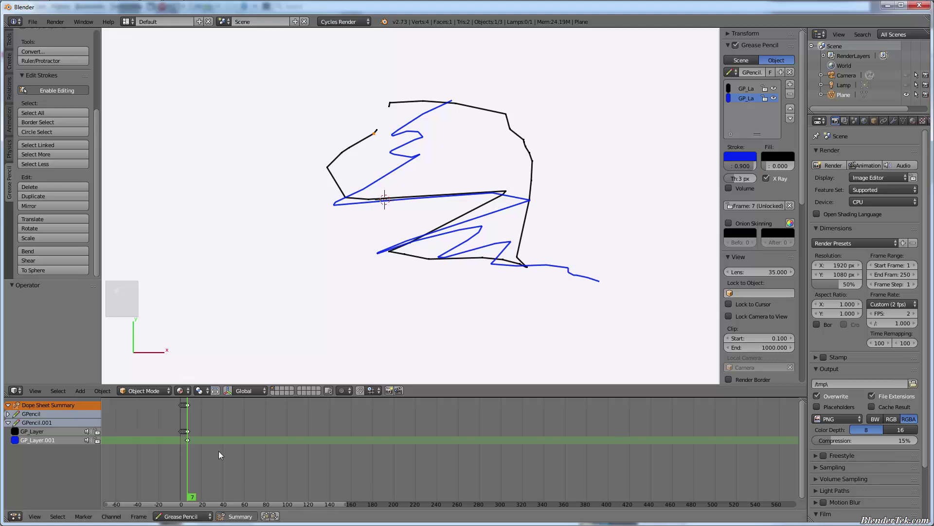
pyautogui.moveTo(187, 470); pyautogui.dragTo(179, 471)
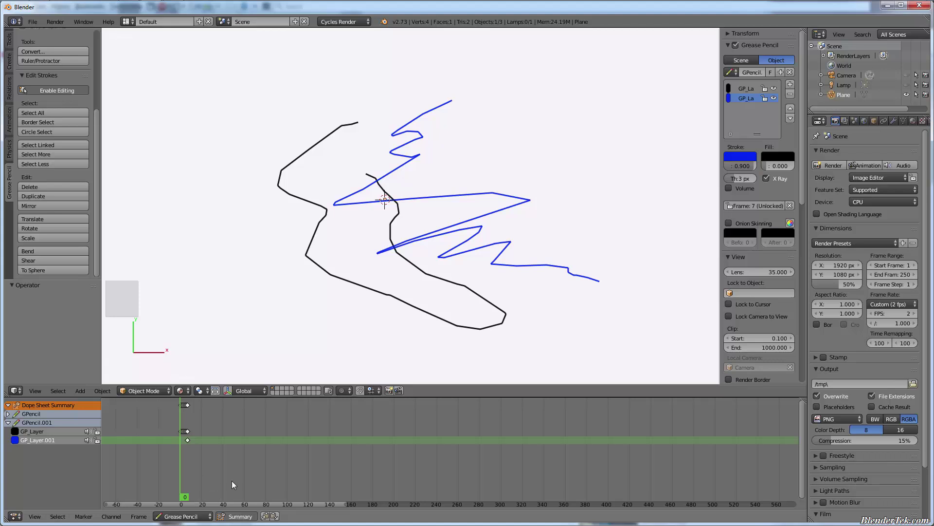
# - Change the bottom Dope Sheet area into a Timeline editor
pyautogui.press('space')
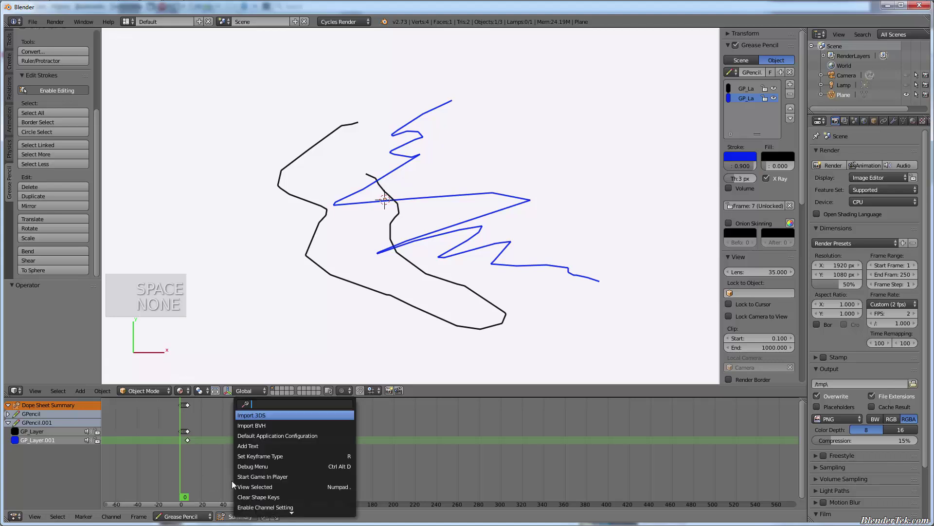
pyautogui.click(15, 515)
pyautogui.click(28, 489)
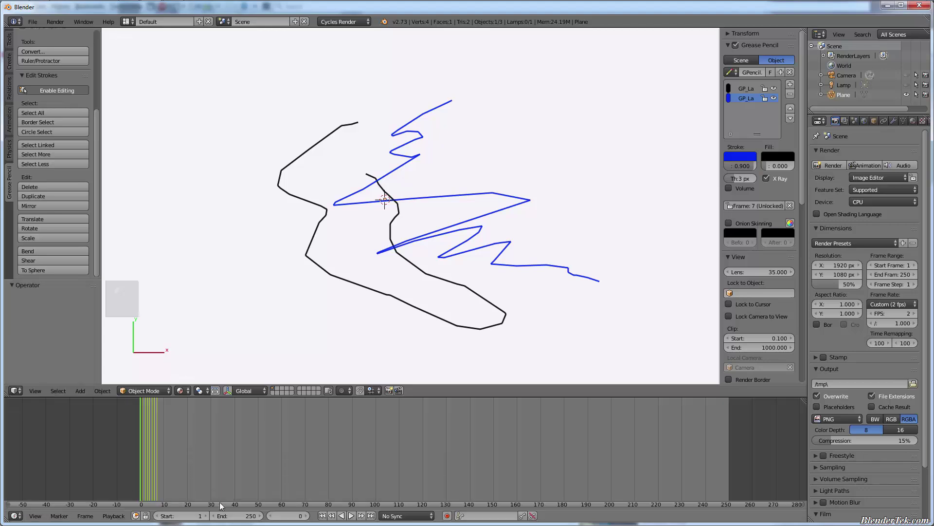
# - Play the 2 fps animation, pause it, and scrub back to frame 1
pyautogui.click(351, 516)
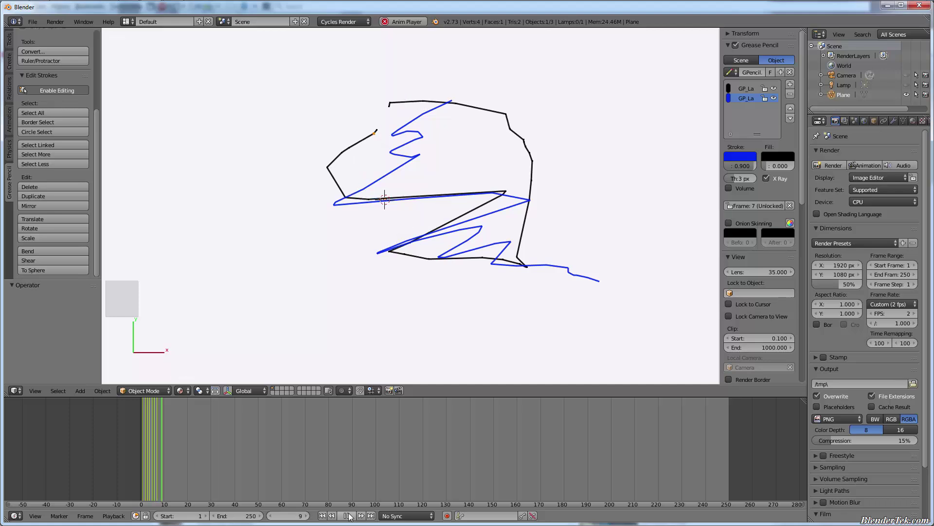
pyautogui.click(347, 515)
pyautogui.click(156, 452)
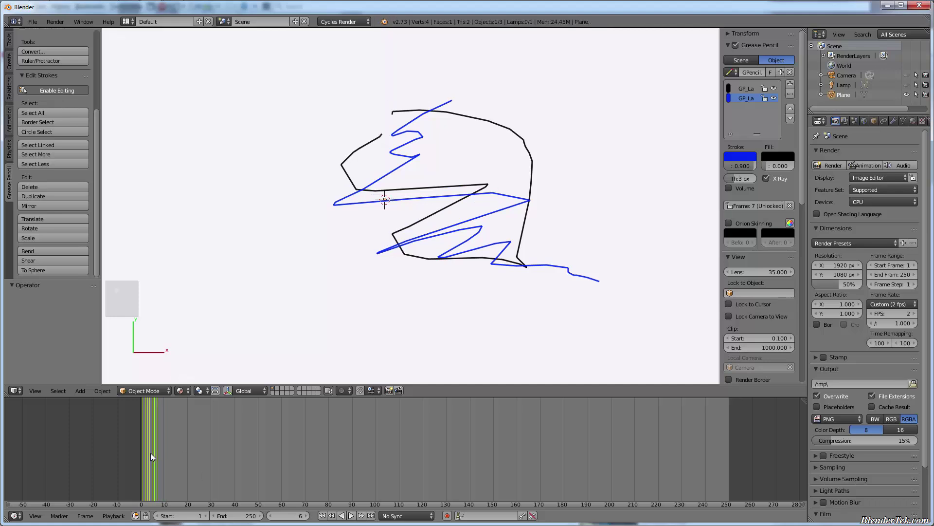
pyautogui.moveTo(150, 453); pyautogui.dragTo(139, 457)
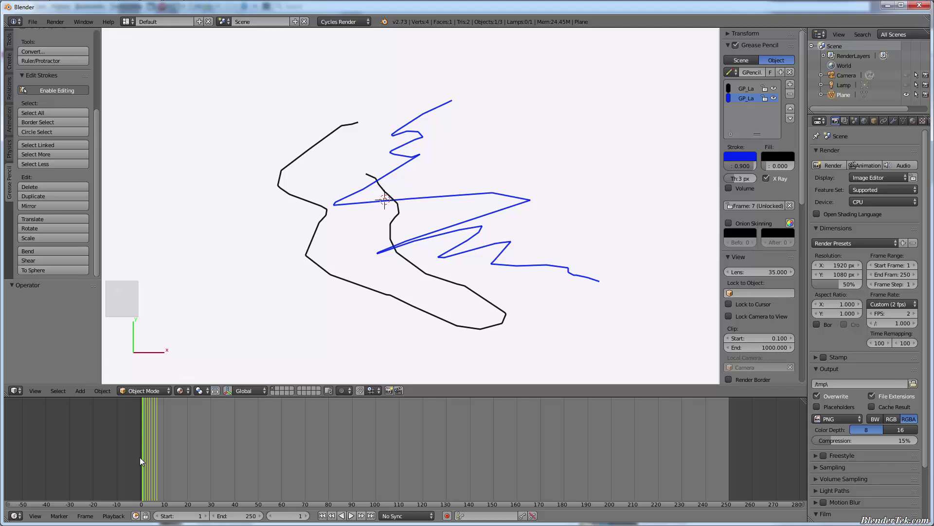